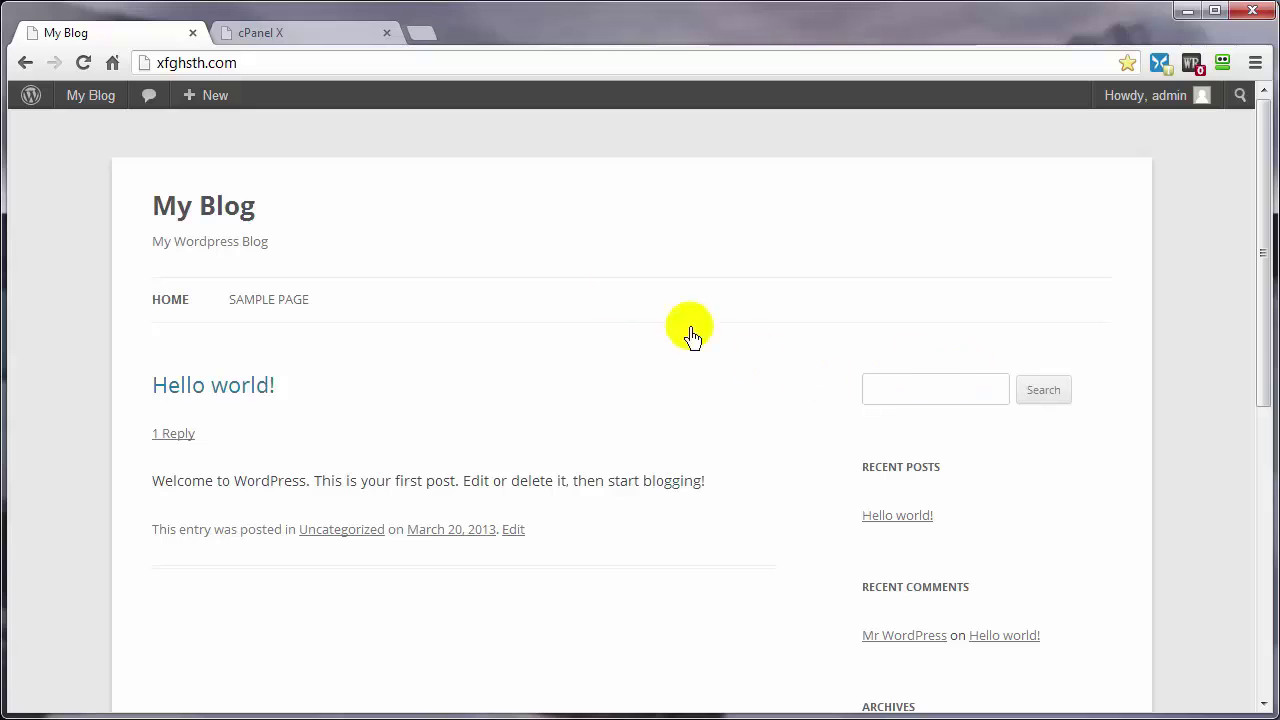
View the blog's Sample Page and return to its Home page
click(284, 40)
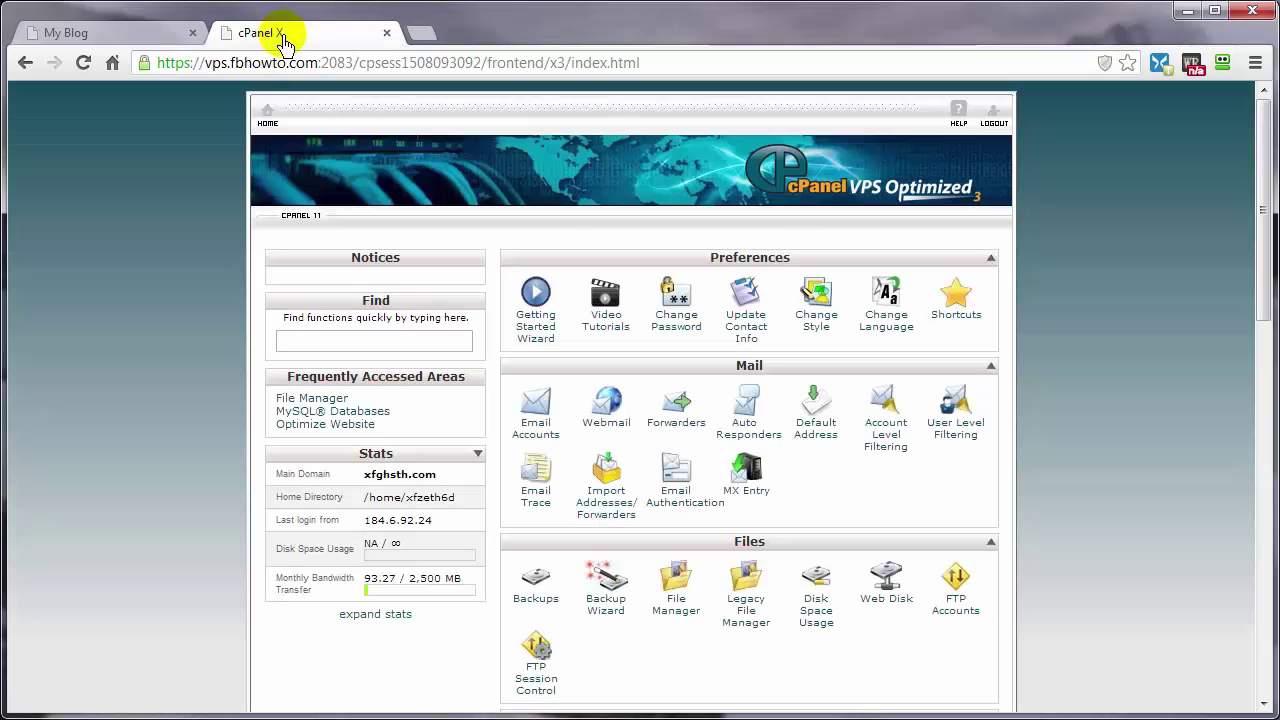
click(123, 33)
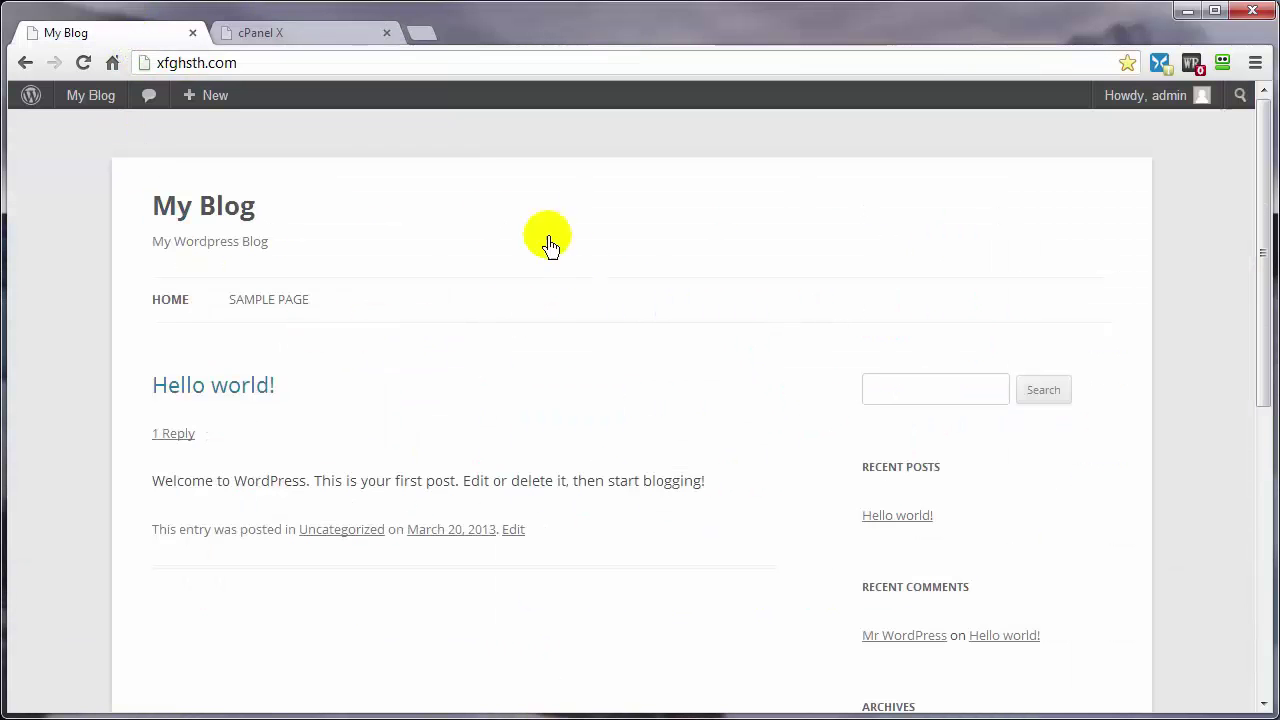
click(249, 308)
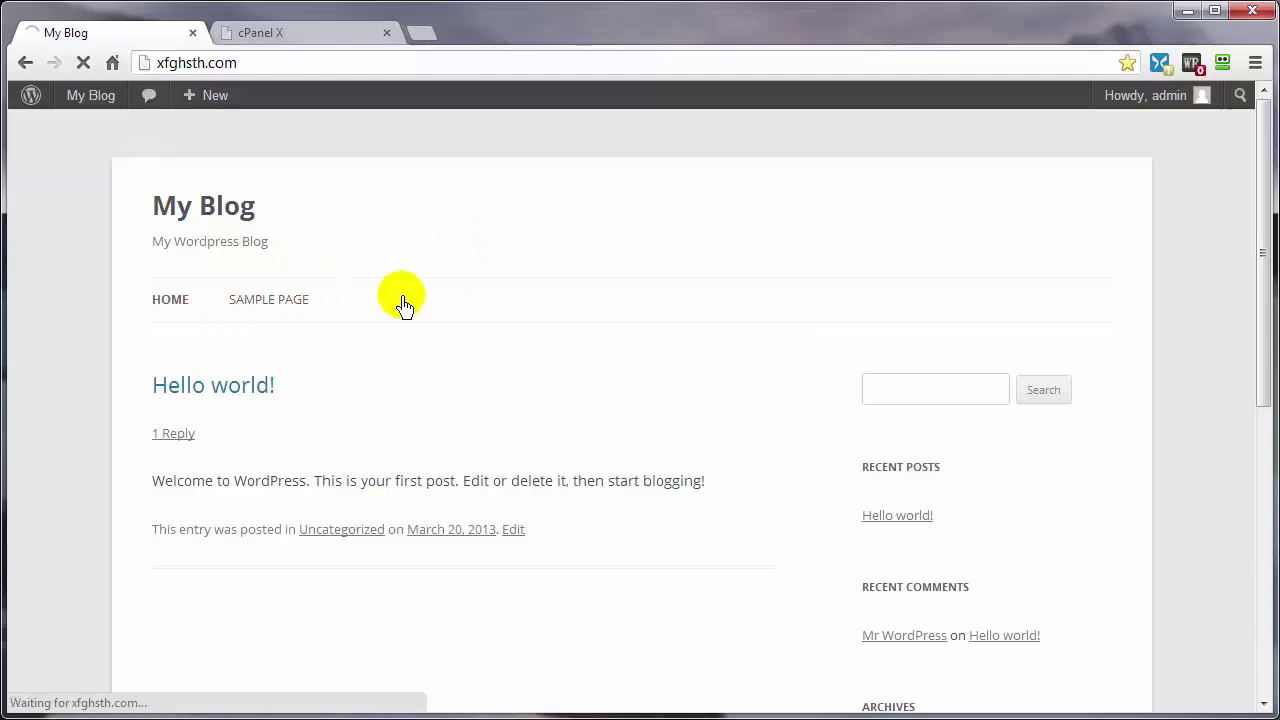
click(158, 306)
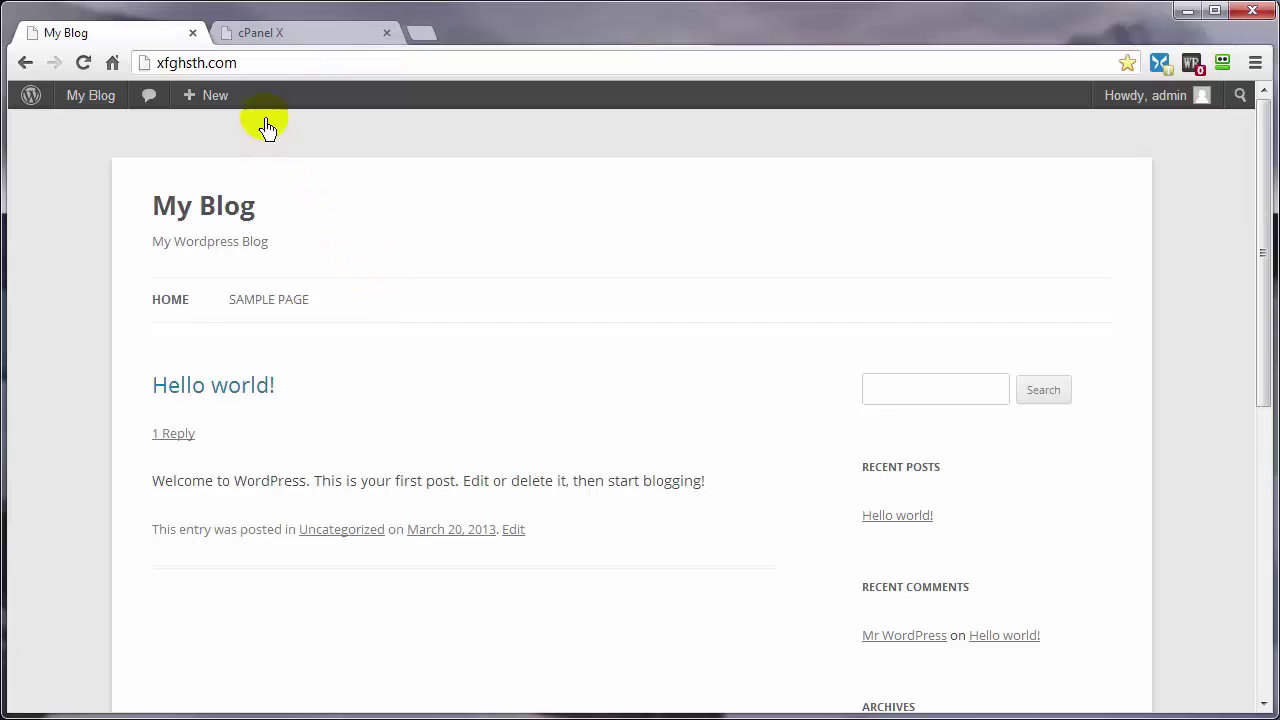
Switch to cPanel and open phpMyAdmin from its database tools
click(294, 40)
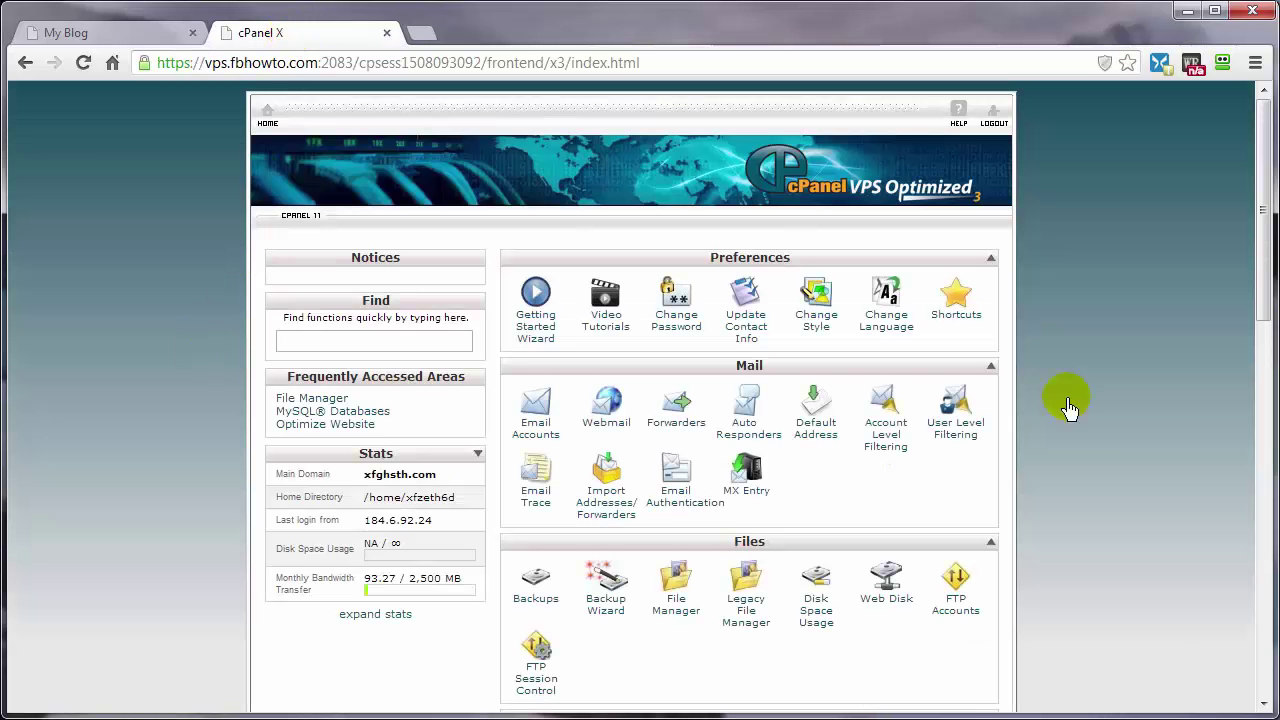
scroll(1065, 405, down, 6)
scroll(1065, 405, down, 2)
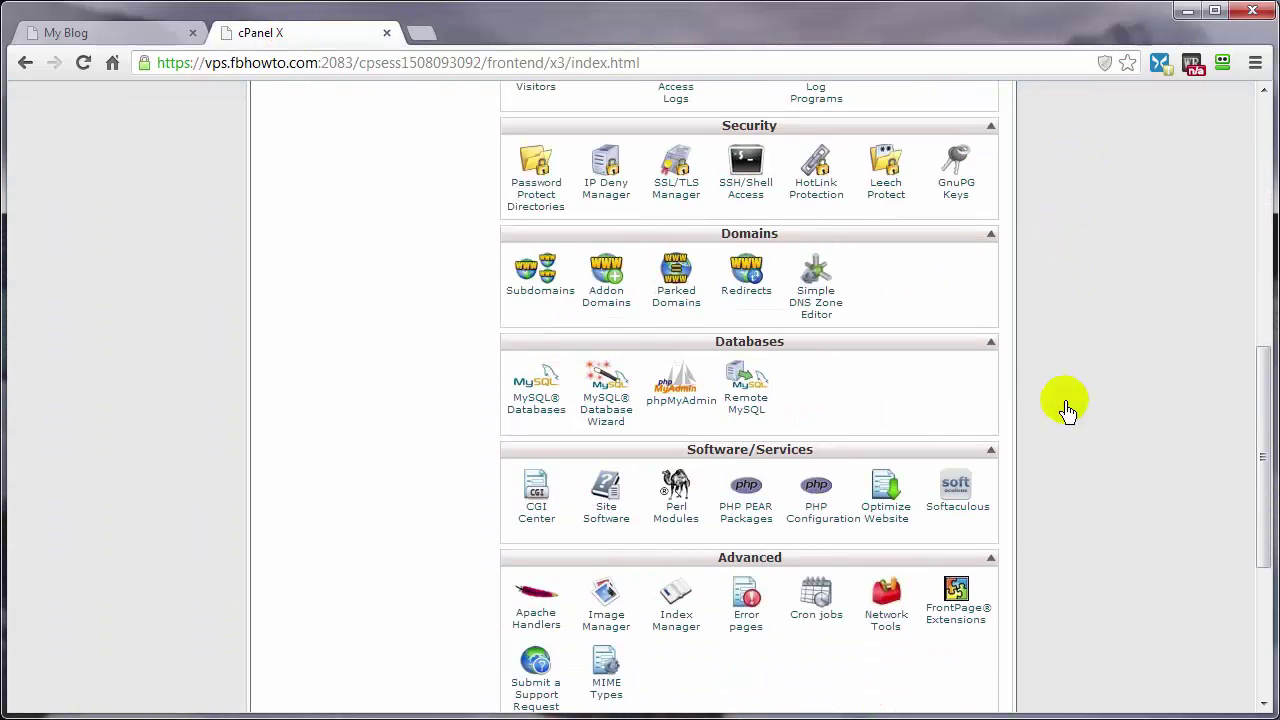
click(684, 400)
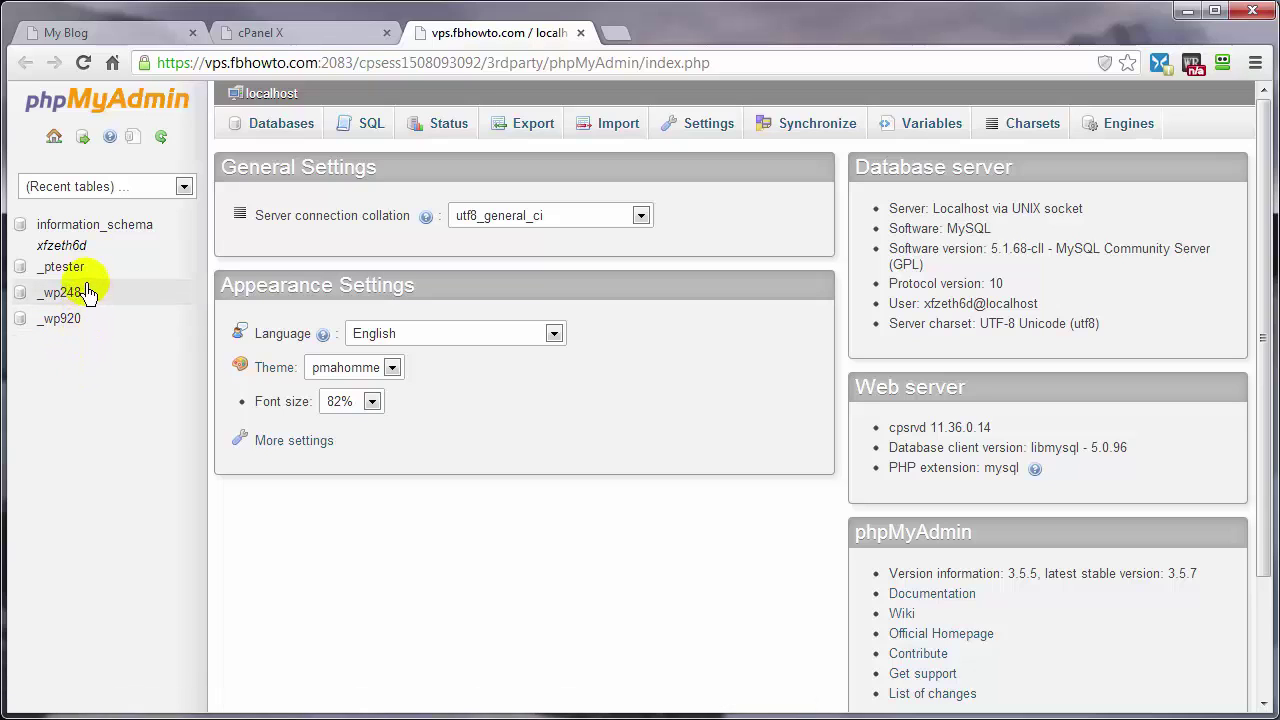
Open wp-config.php from public_html in cPanel's Code Editor with utf-8 encoding
click(298, 35)
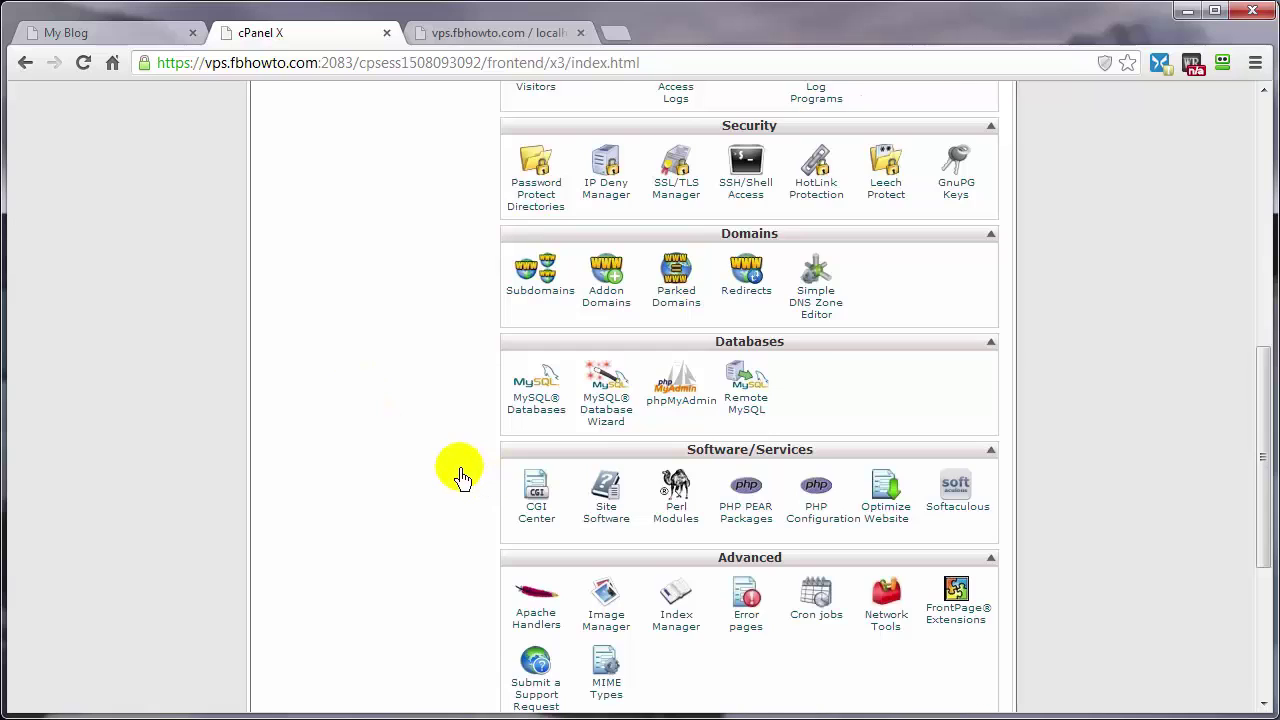
scroll(457, 474, up, 5)
click(677, 412)
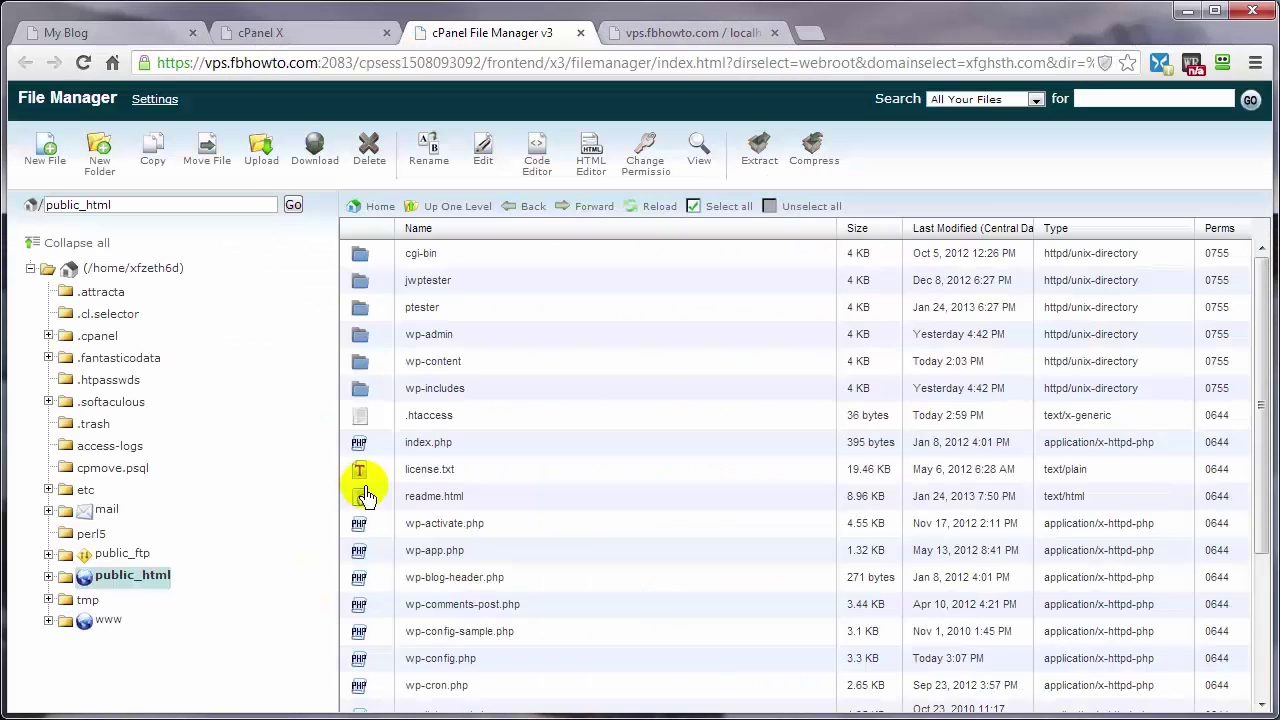
scroll(366, 491, down, 2)
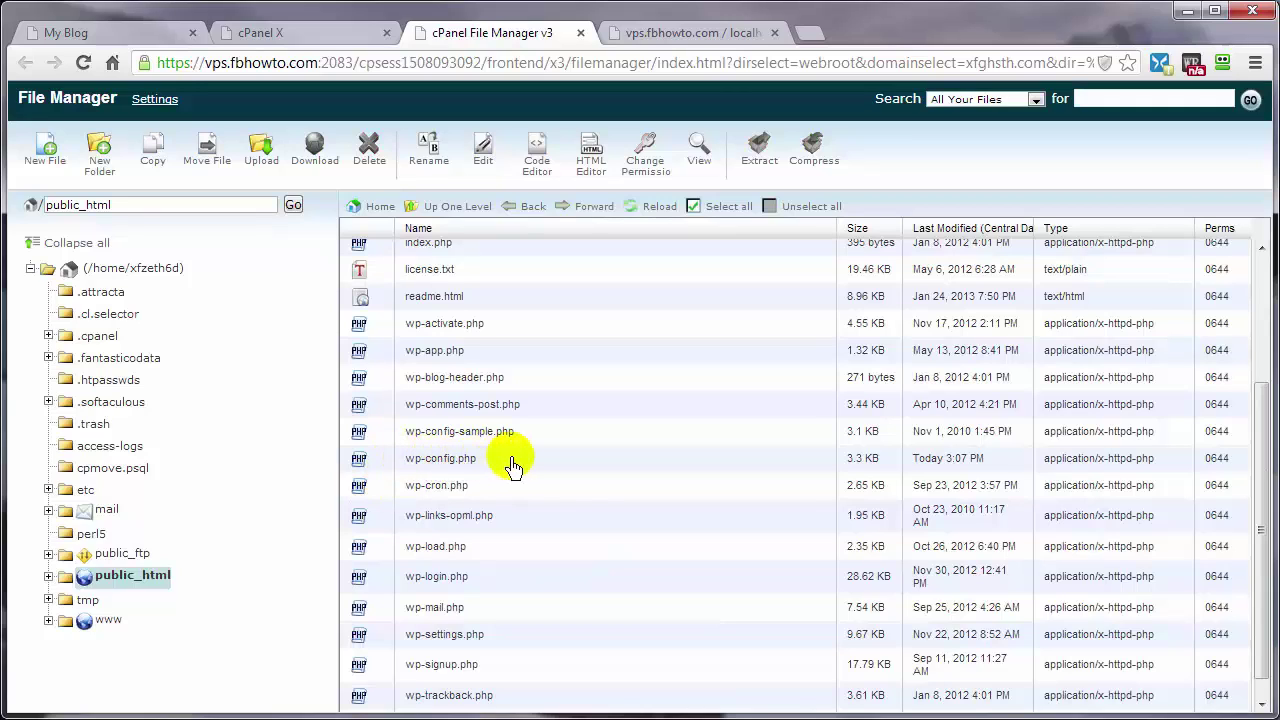
click(381, 462)
click(533, 163)
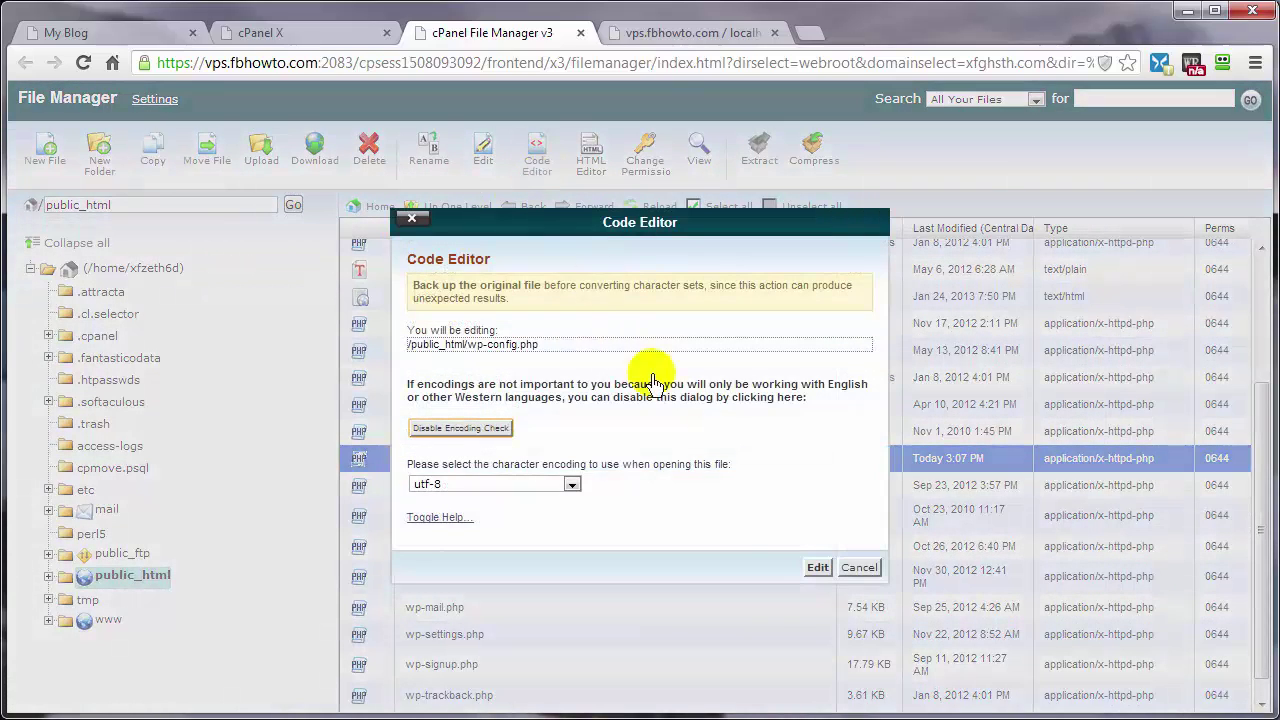
click(817, 567)
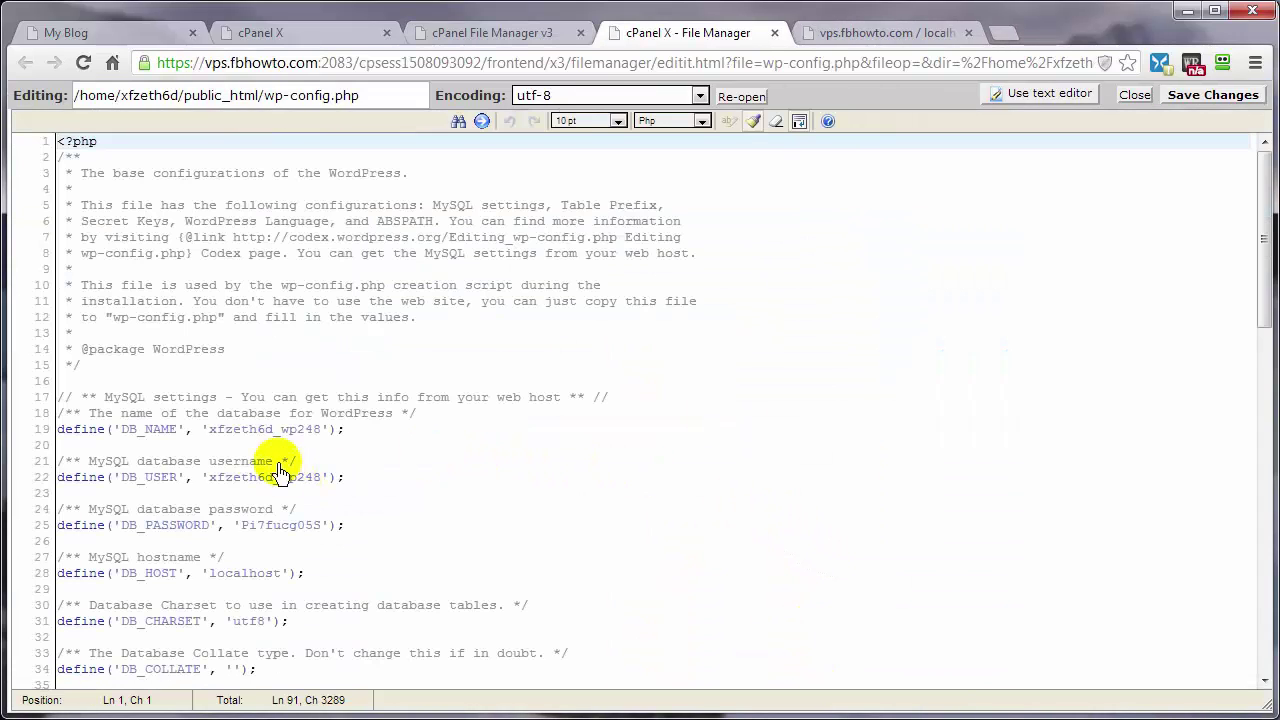
Examine the DB_NAME and $table_prefix entries in wp-config.php and compare the database name with the databases in phpMyAdmin
drag(283, 432, 318, 442)
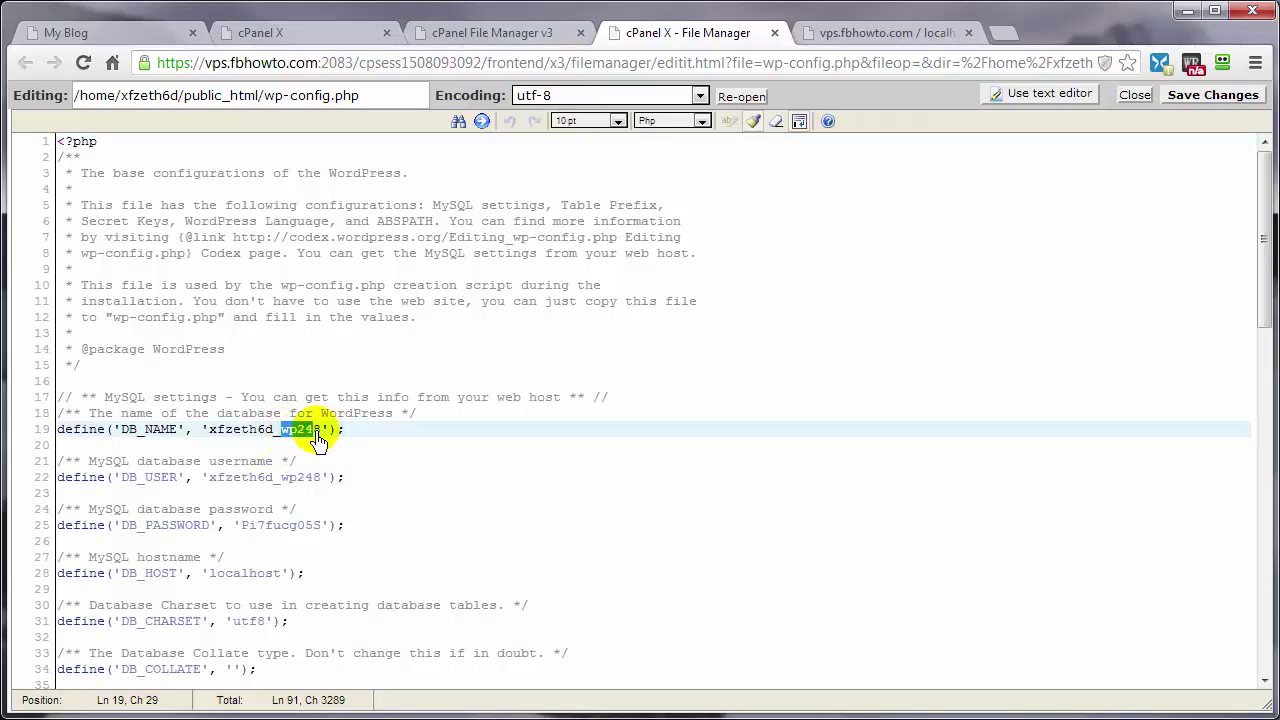
click(890, 32)
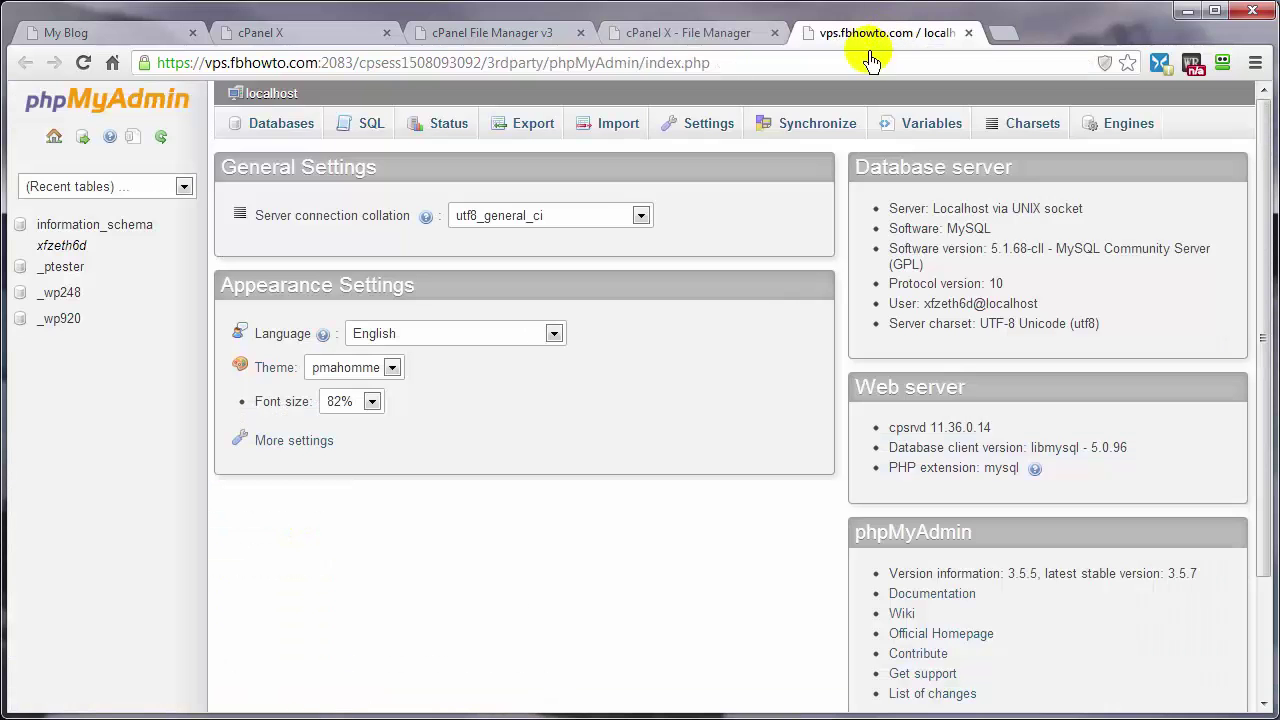
click(658, 30)
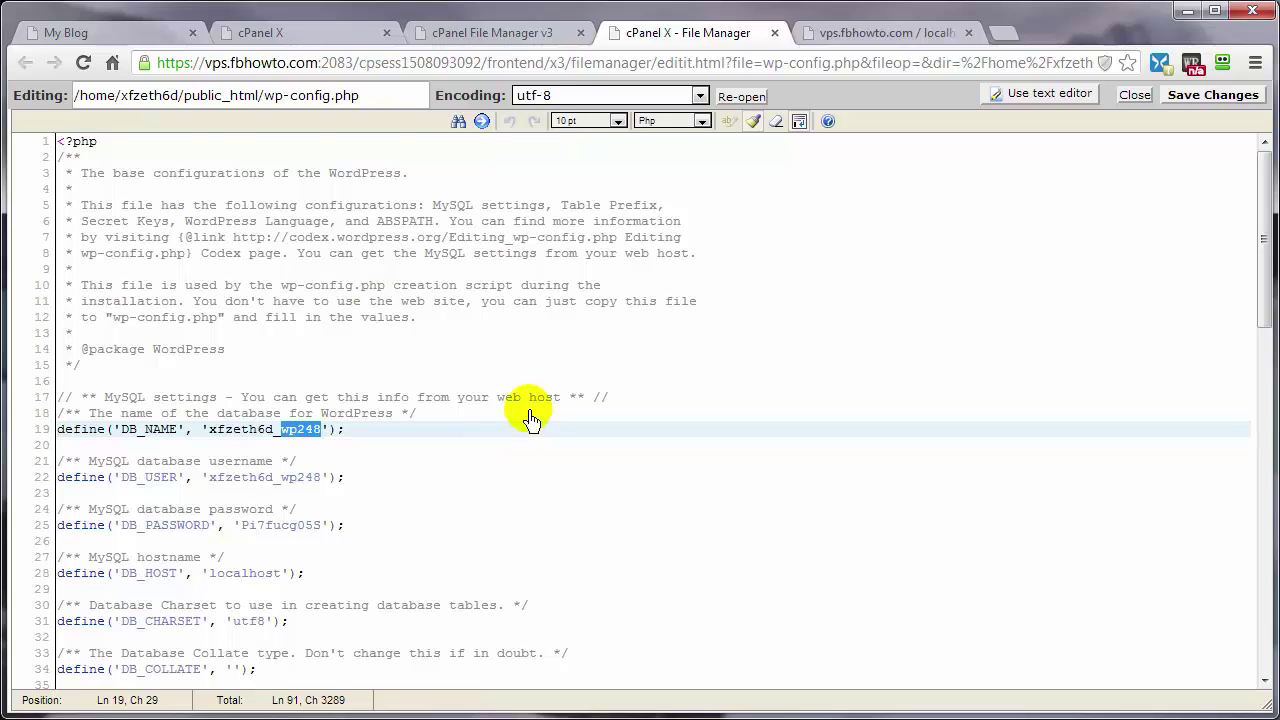
scroll(530, 420, down, 3)
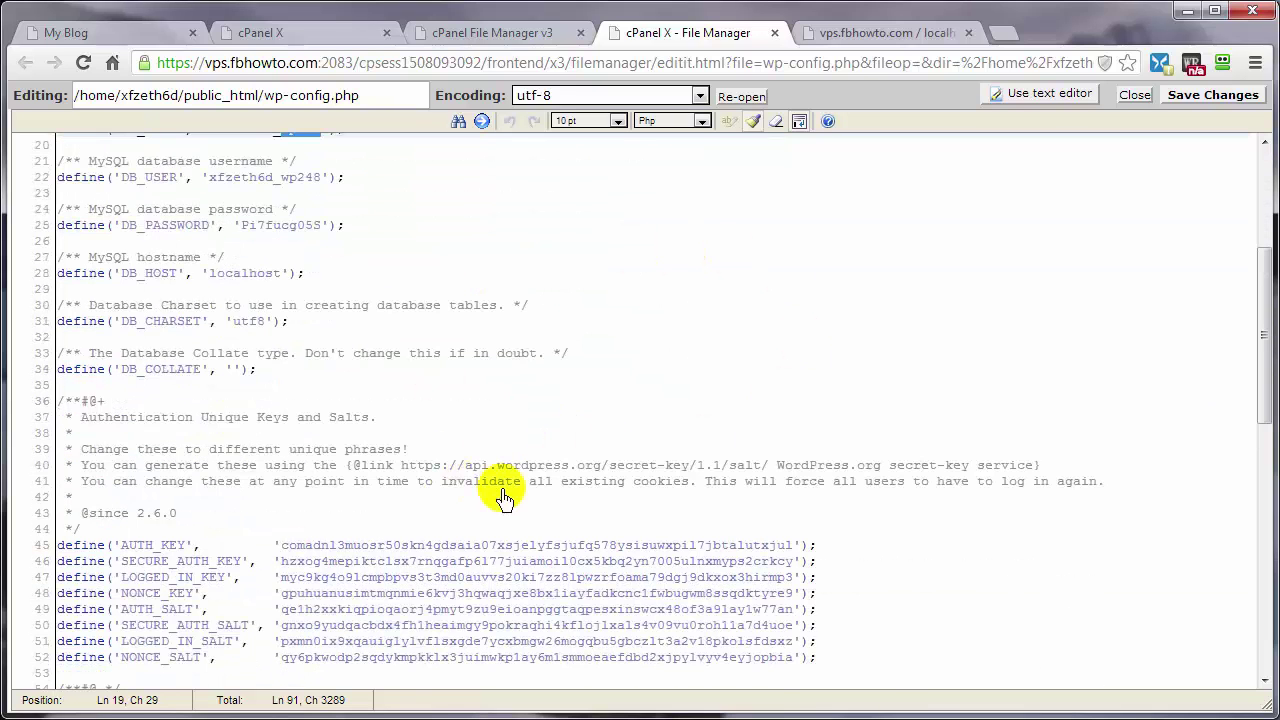
scroll(415, 432, down, 4)
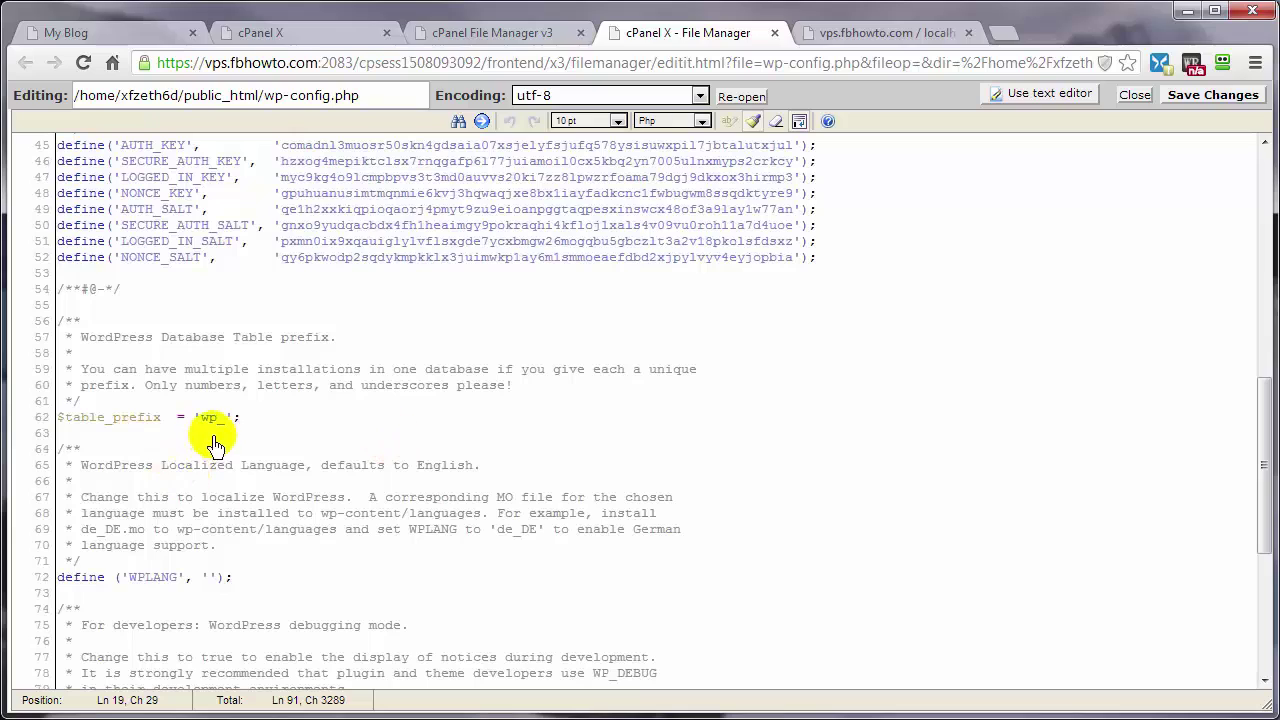
click(205, 419)
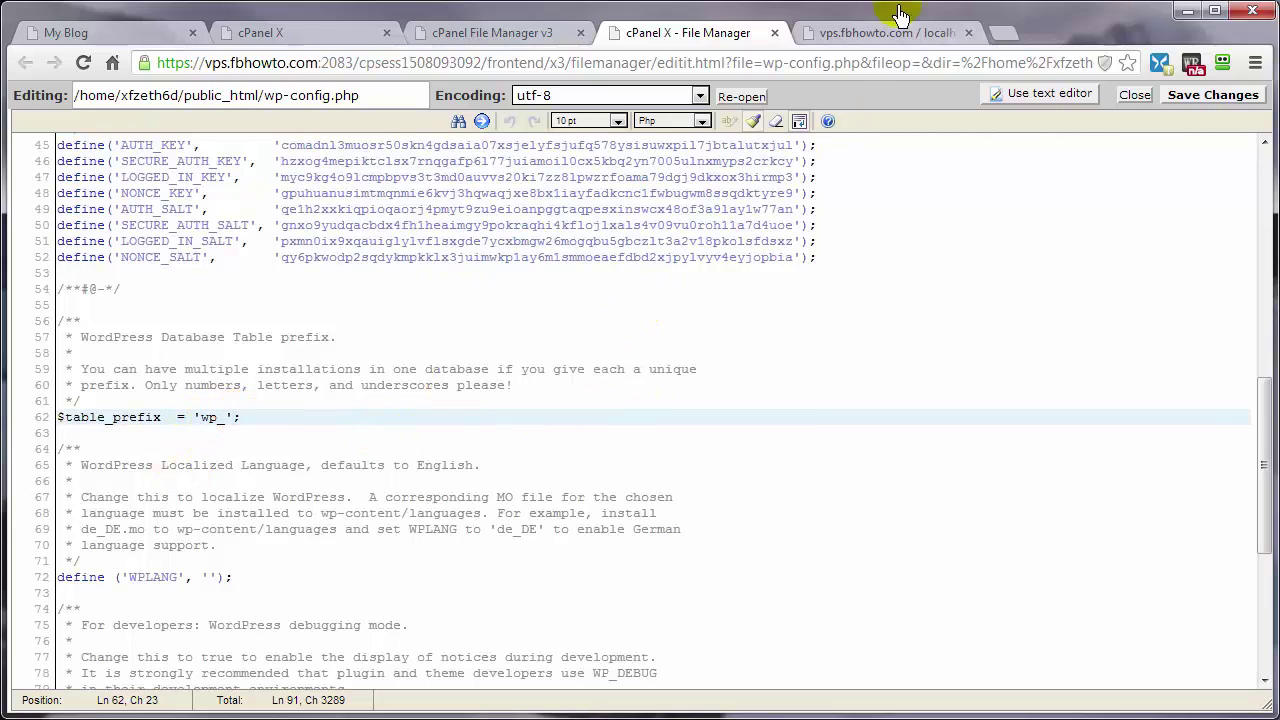
Start the five-minute countdown timer and open the _wp248 database in phpMyAdmin
click(858, 37)
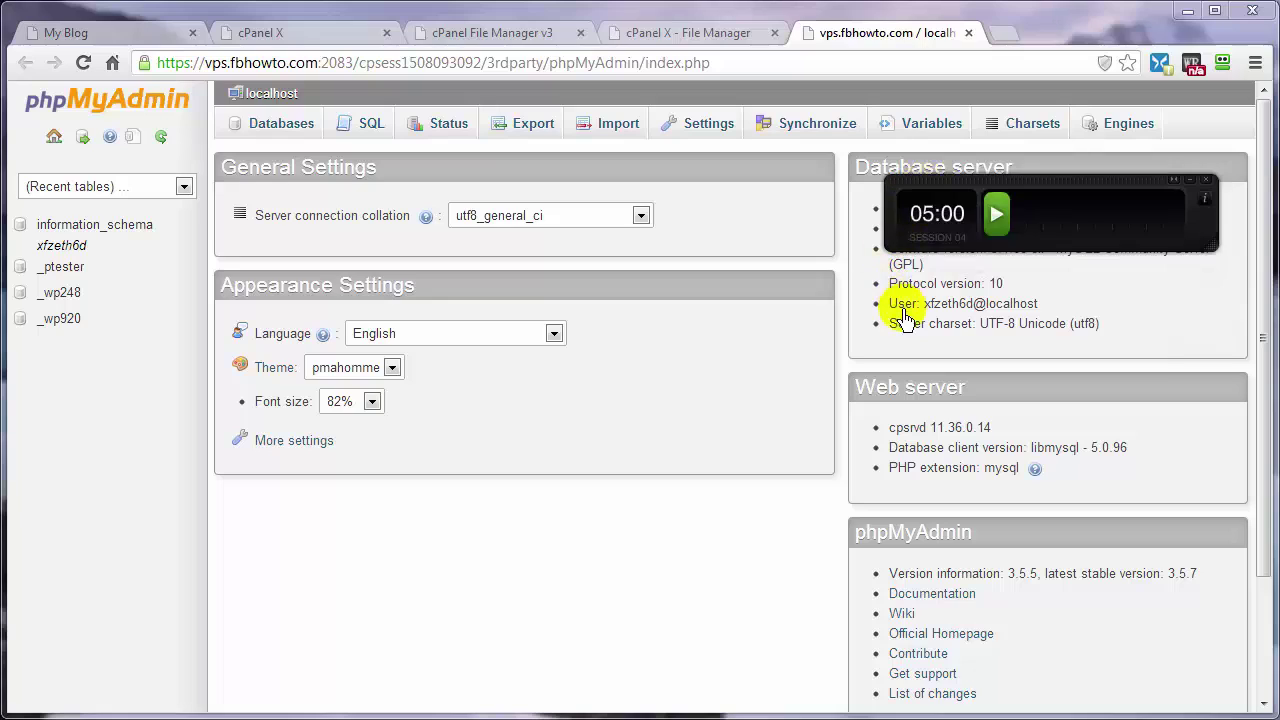
click(999, 218)
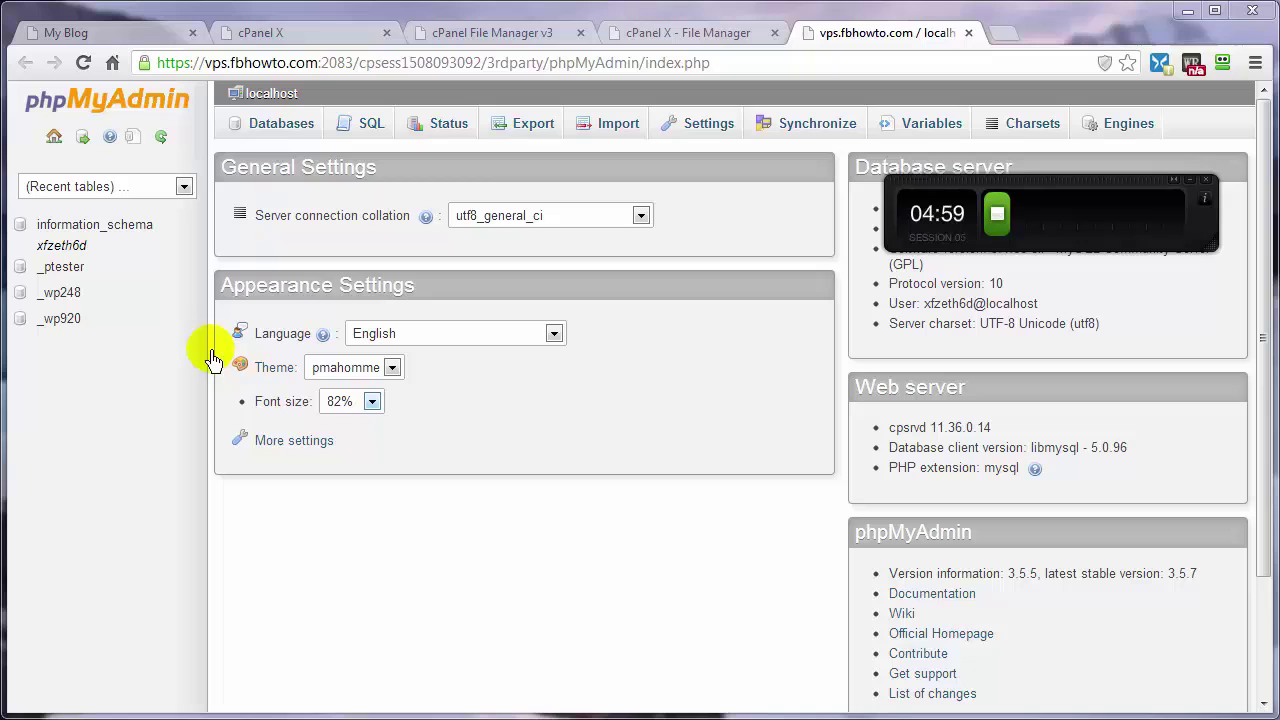
click(56, 294)
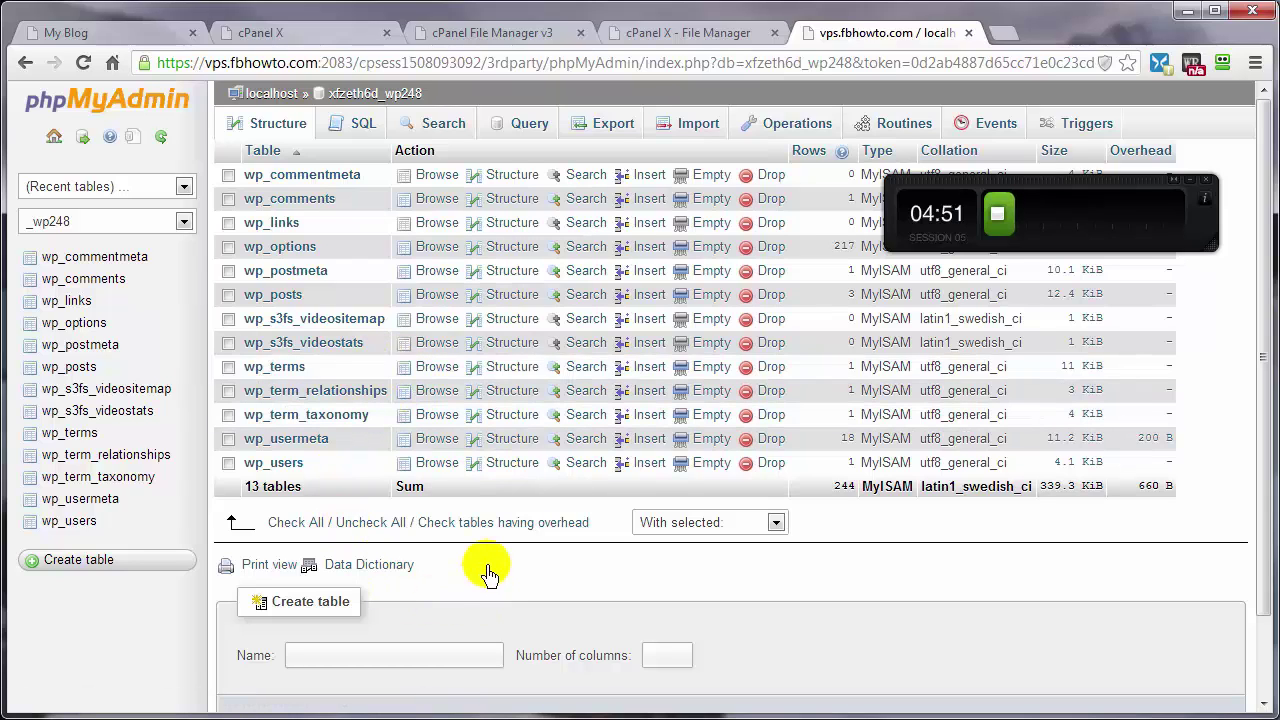
Export the database with the Quick method in SQL format and save it as xfzeth6d_wp248.sql in the DeleteAfterUpload folder
click(604, 130)
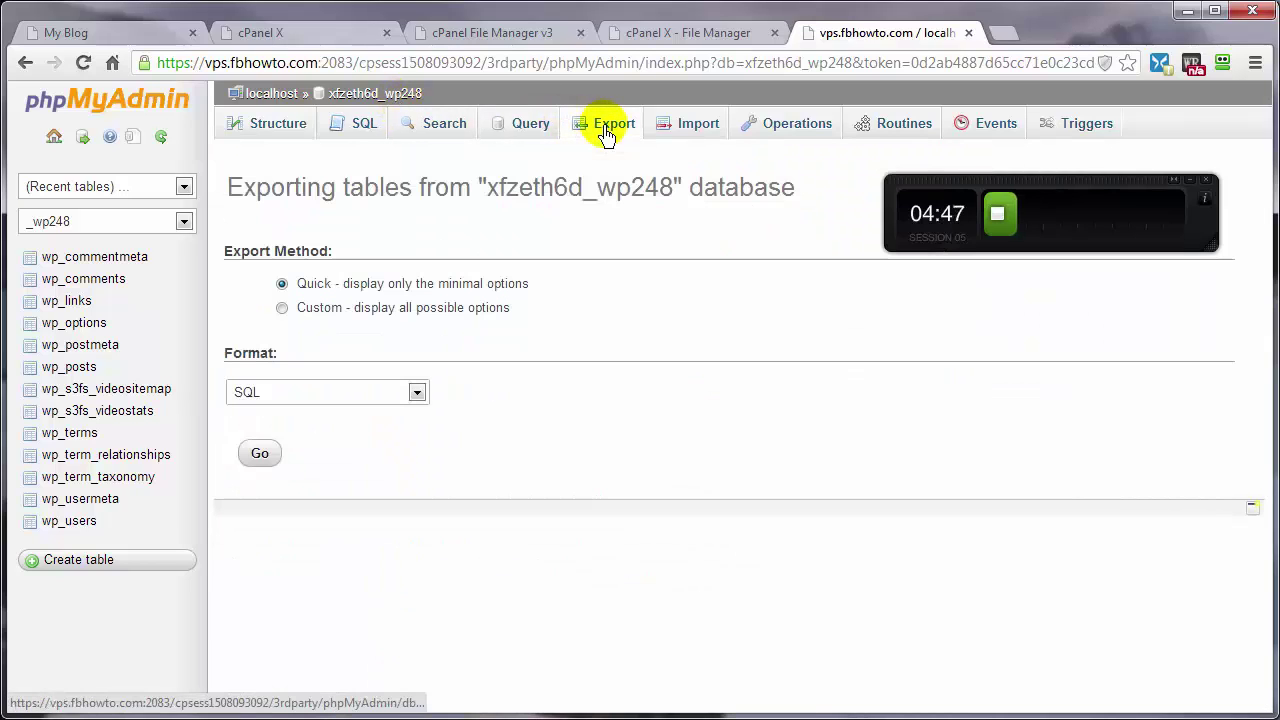
click(260, 455)
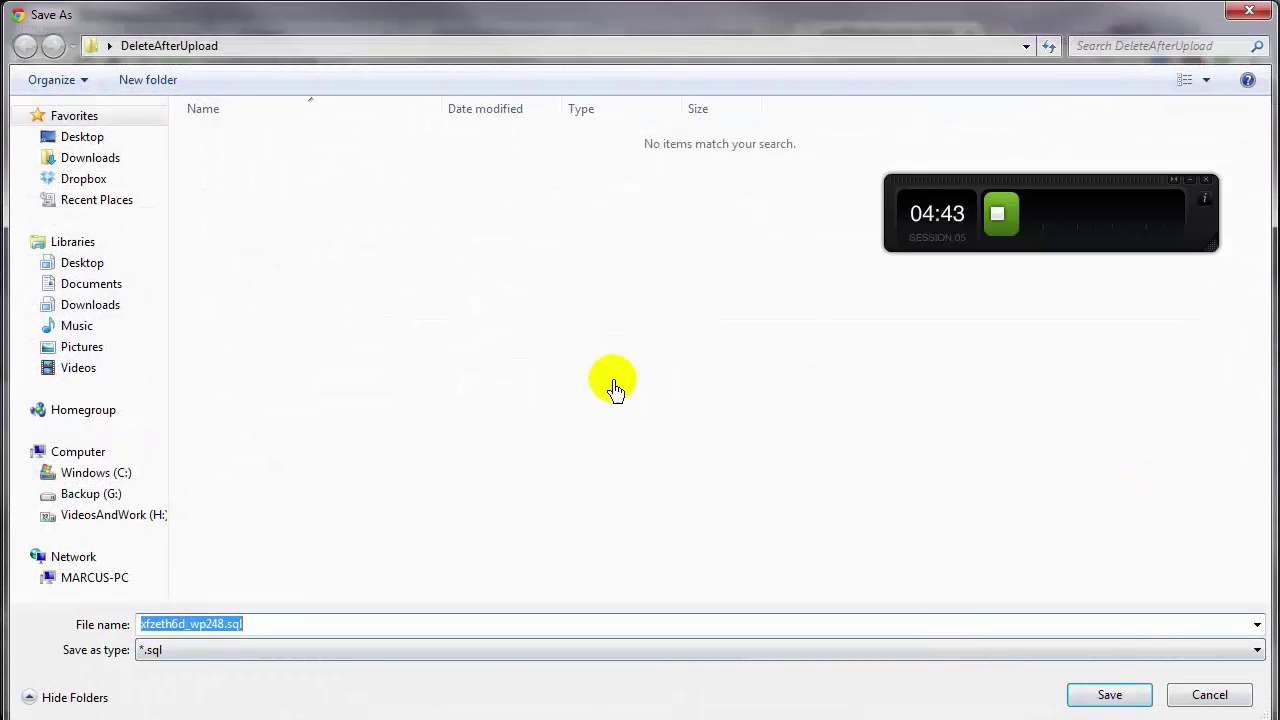
click(1110, 695)
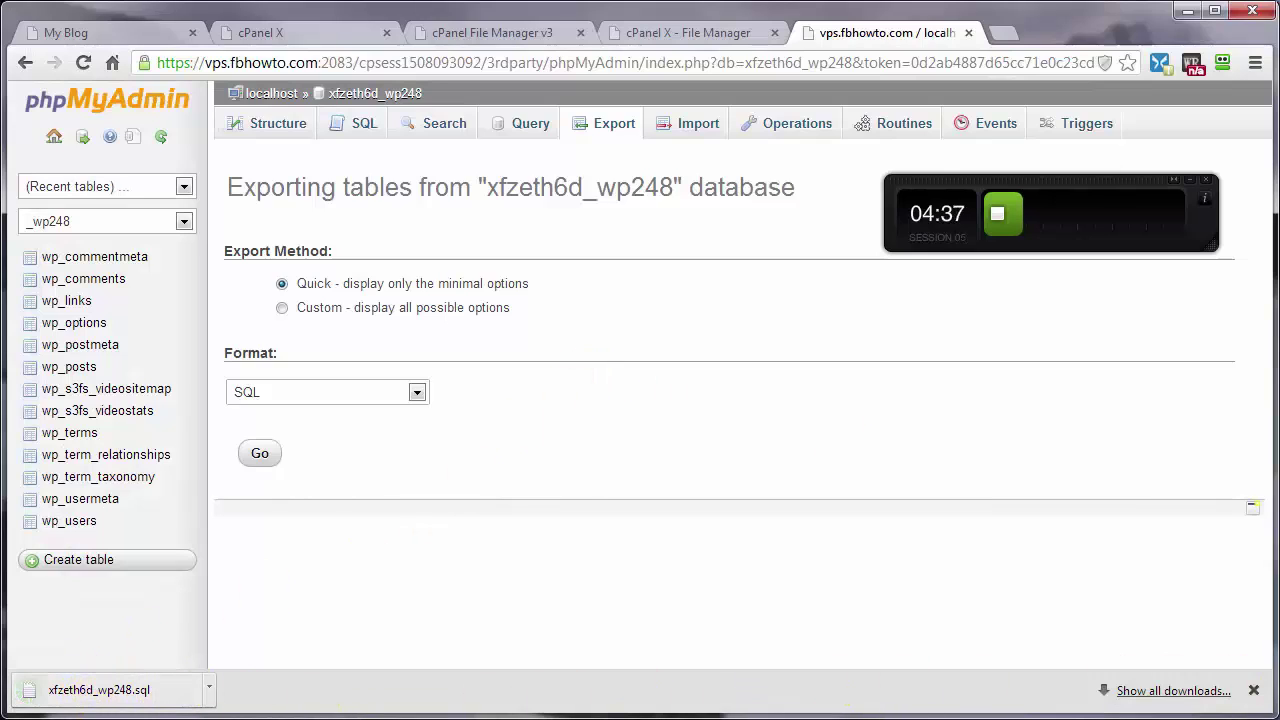
click(1253, 690)
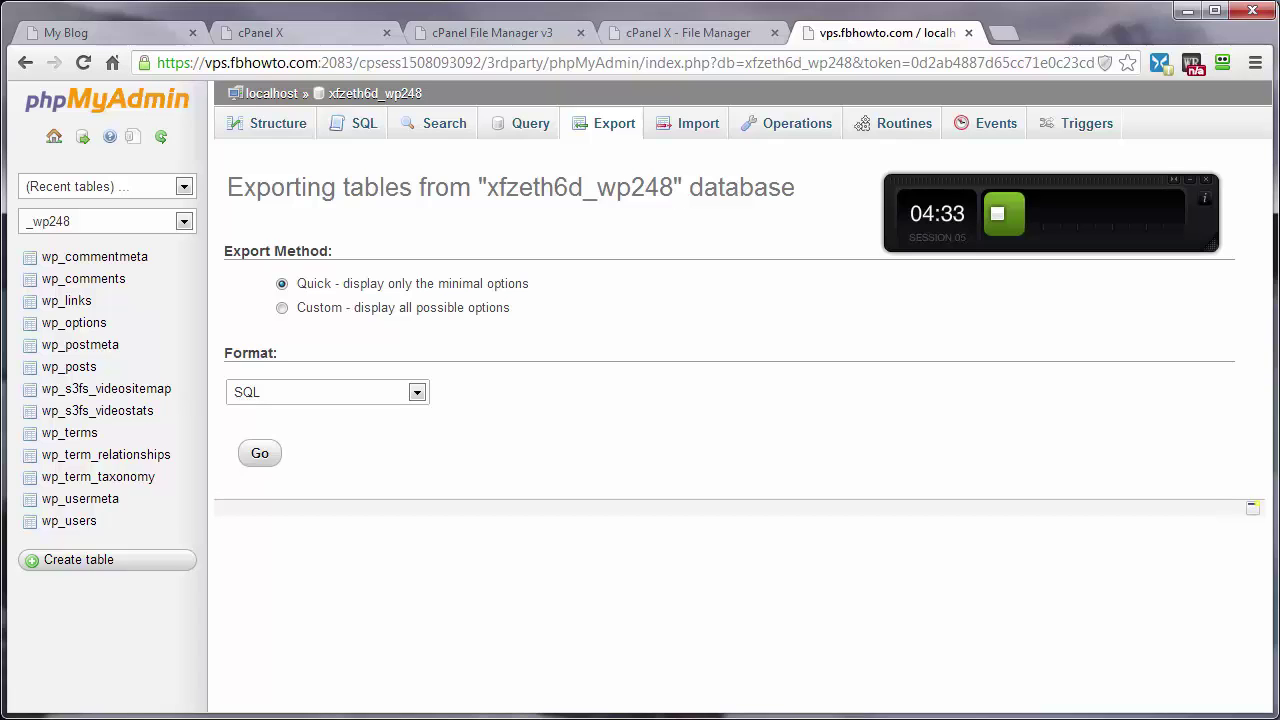
Switch to Windows Explorer and make a backup copy of xfzeth6d_wp248.sql in the DeleteAfterUpload folder
key(alt+Tab)
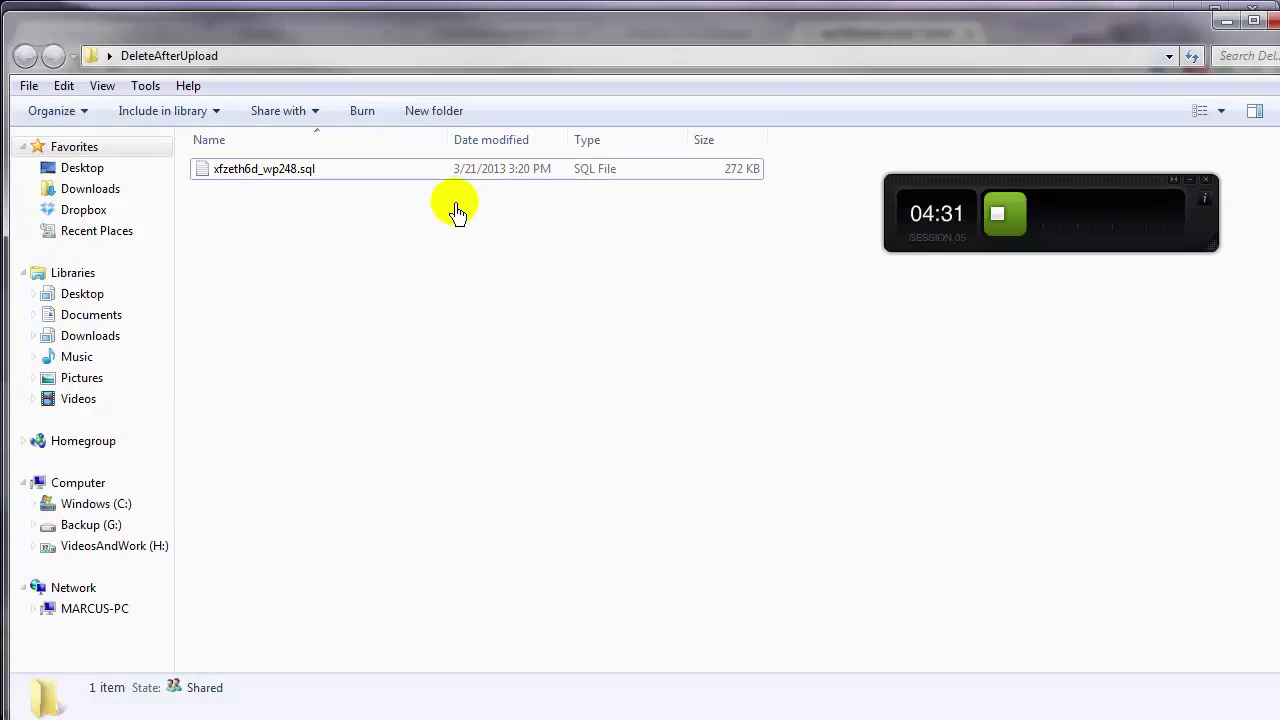
click(264, 178)
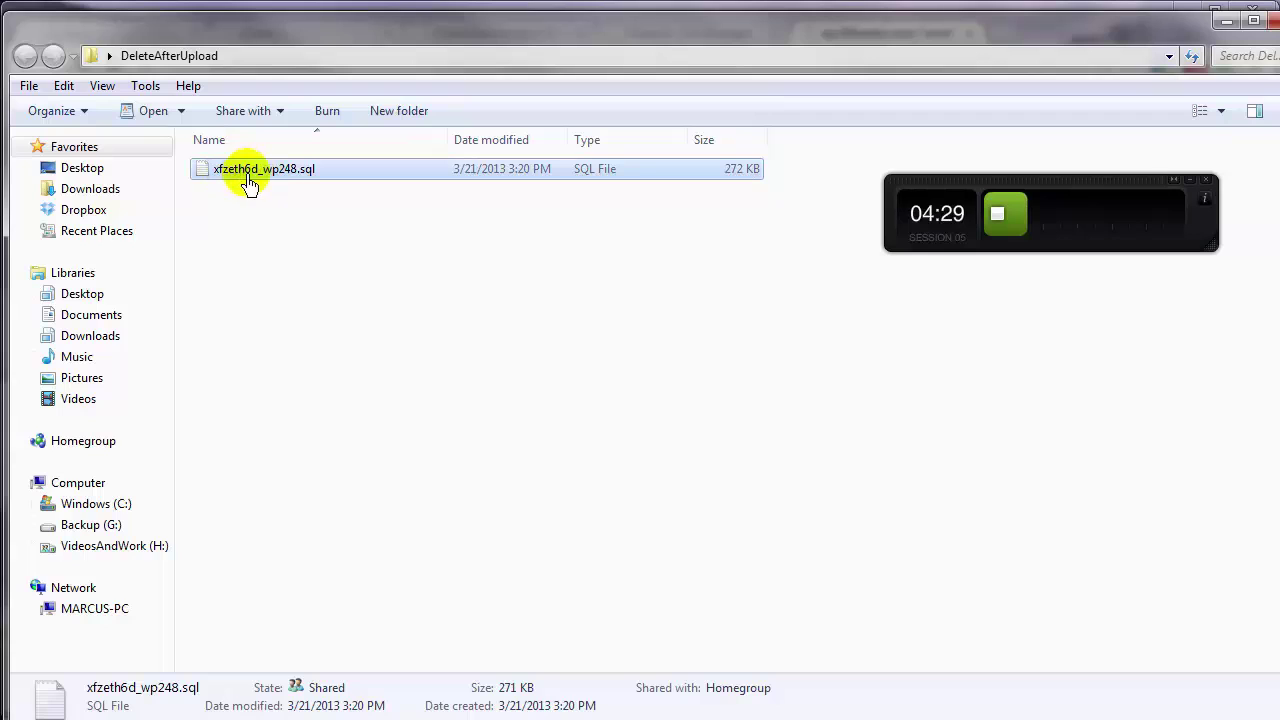
right_click(252, 182)
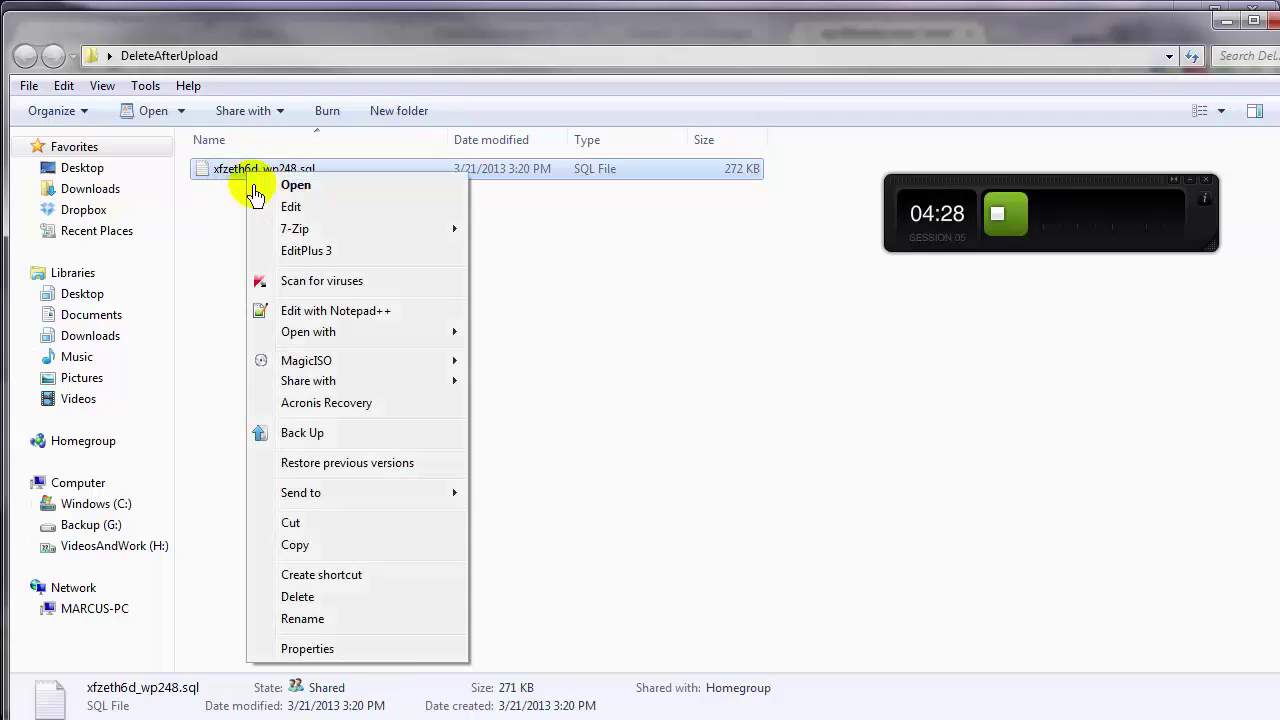
click(300, 545)
right_click(250, 309)
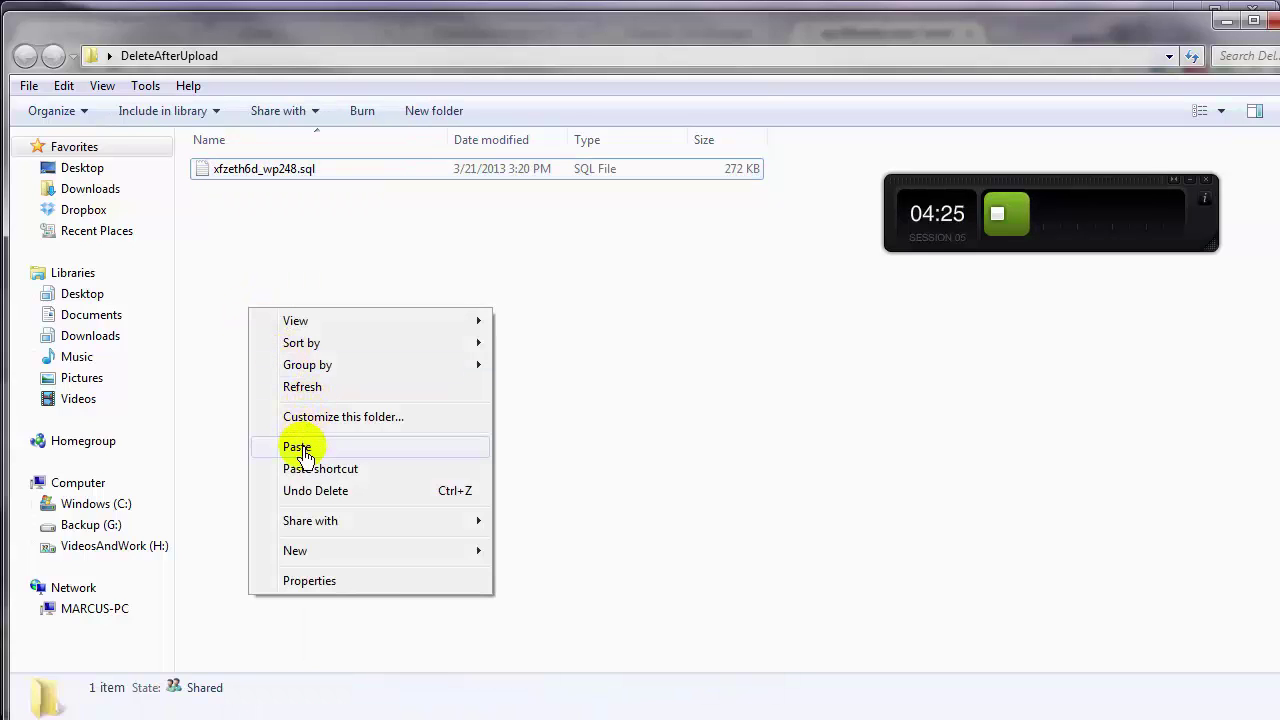
click(297, 446)
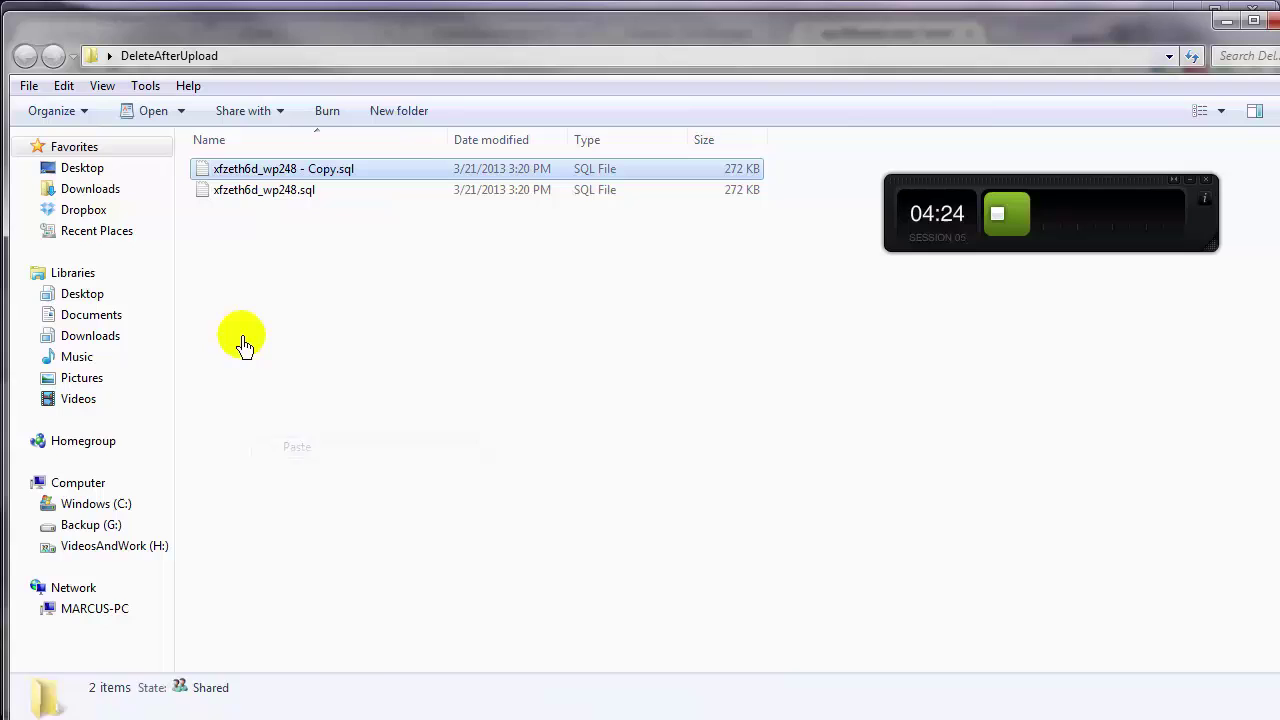
Open the original xfzeth6d_wp248.sql file in WordPad
click(272, 197)
right_click(272, 197)
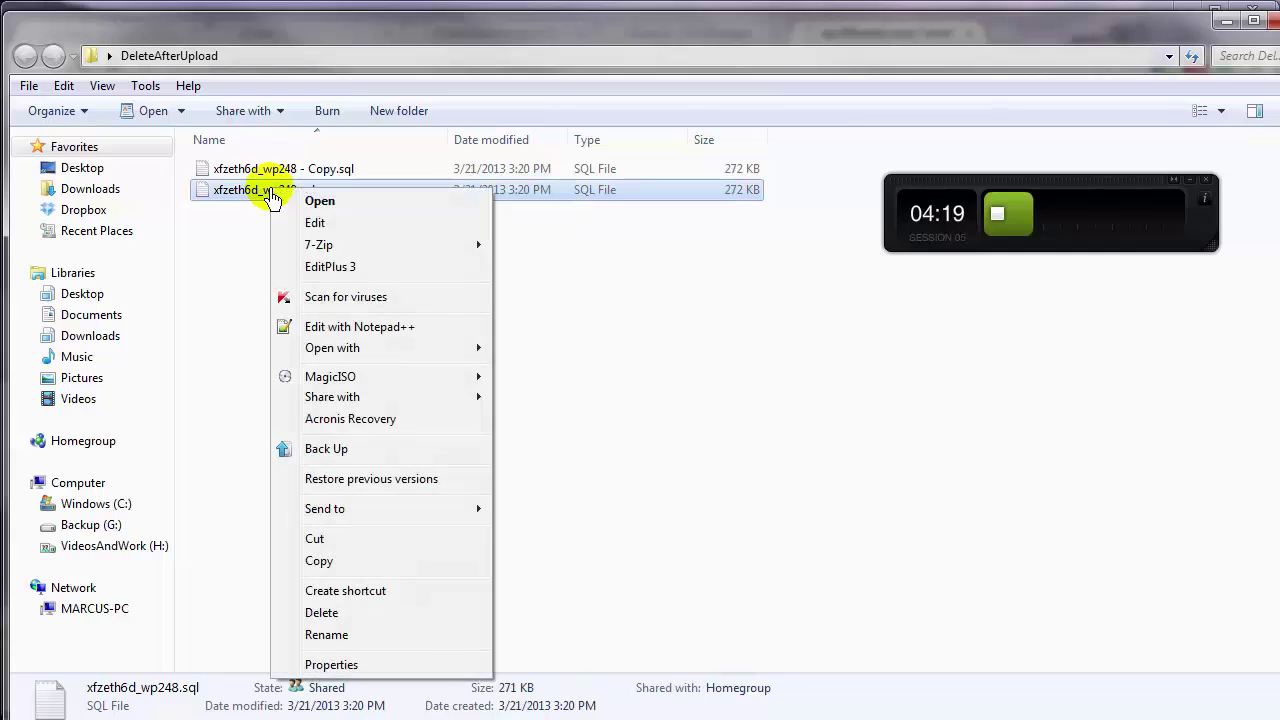
mouse_move(480, 353)
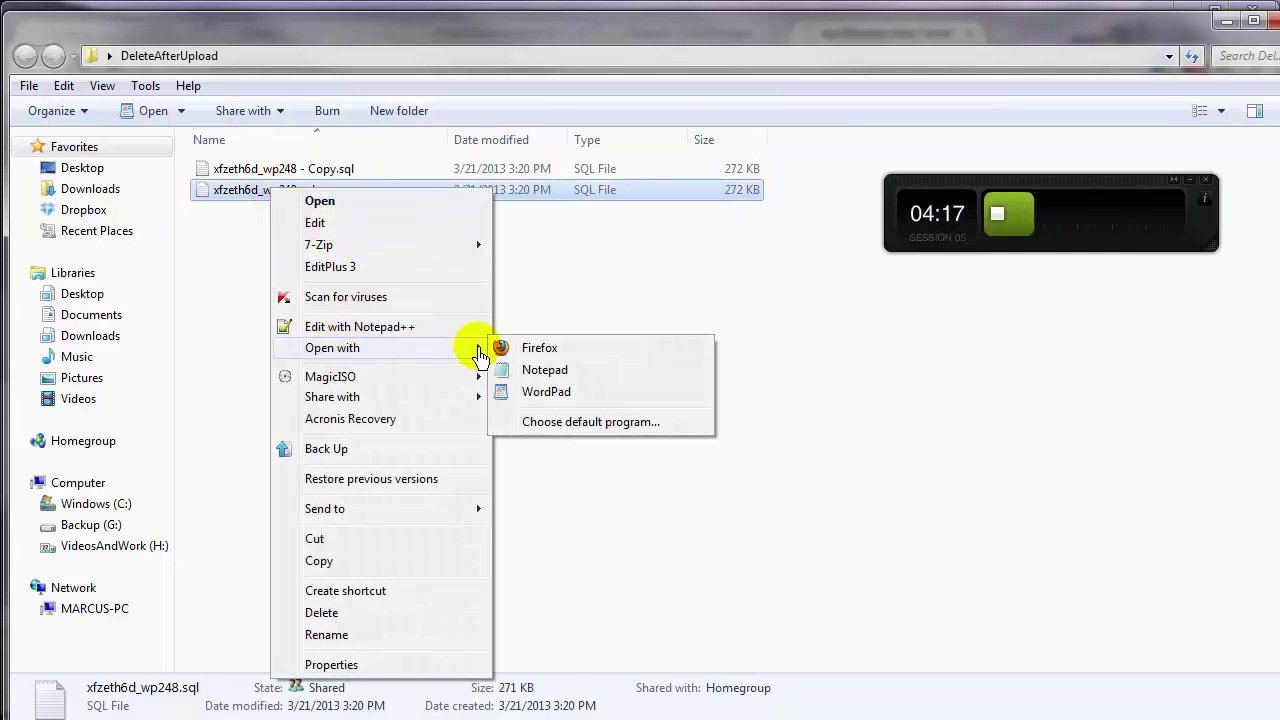
click(545, 392)
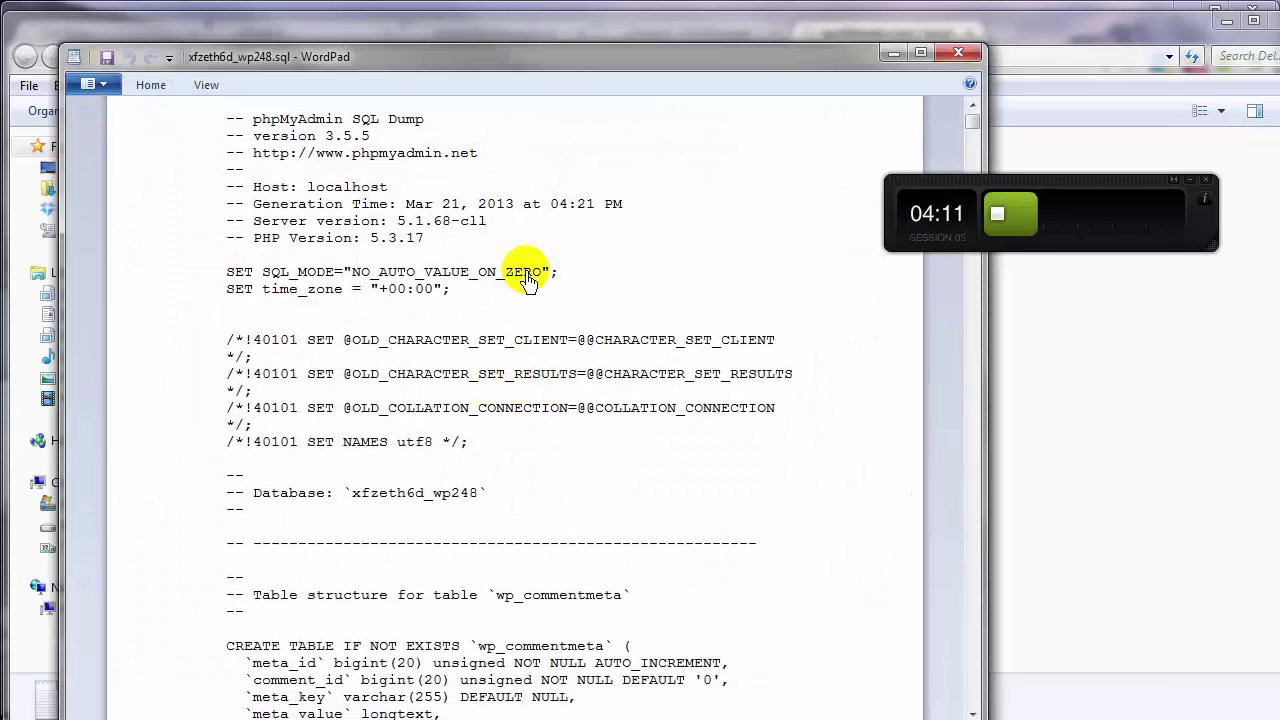
Replace every occurrence of wp_ with gotu_ throughout the SQL file
click(151, 88)
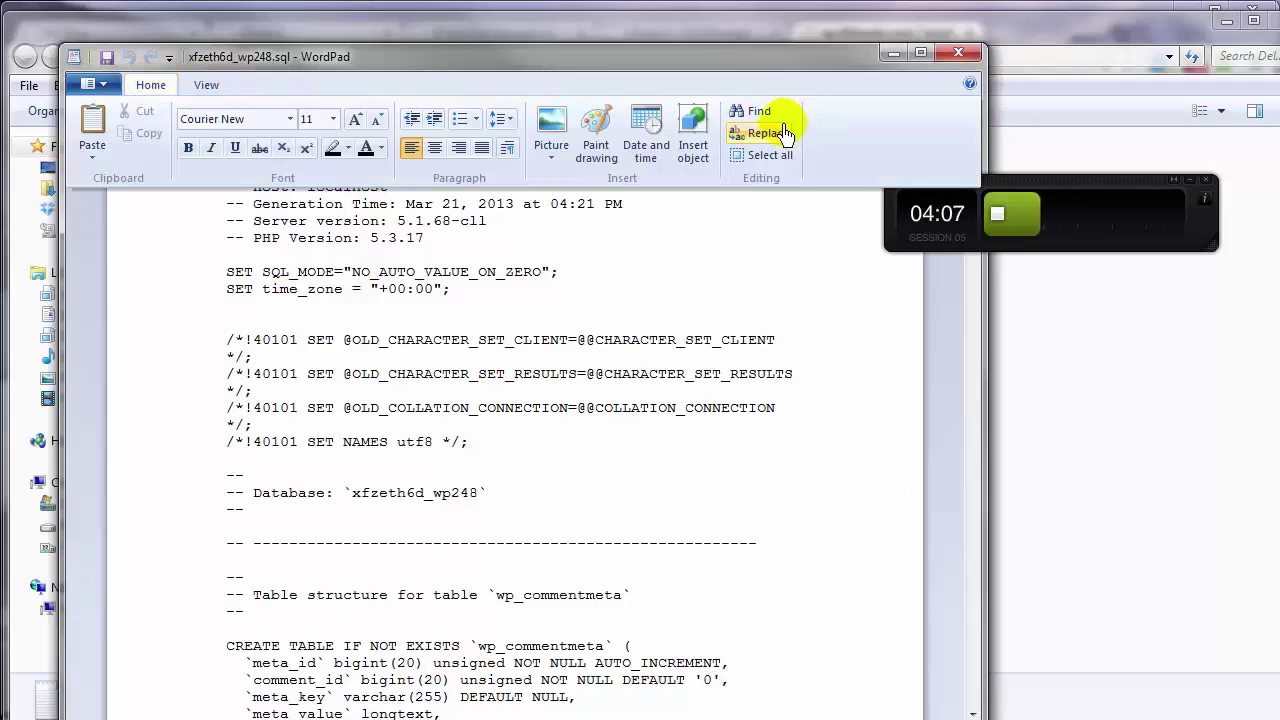
click(756, 135)
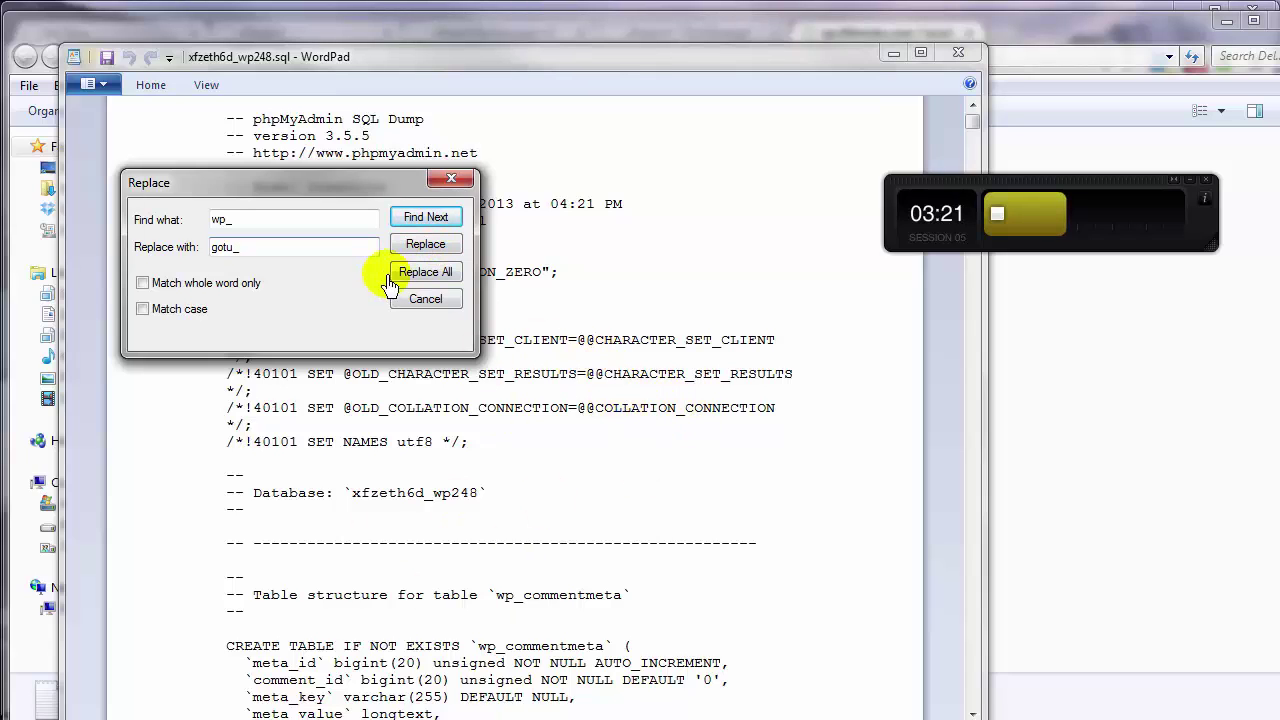
click(425, 272)
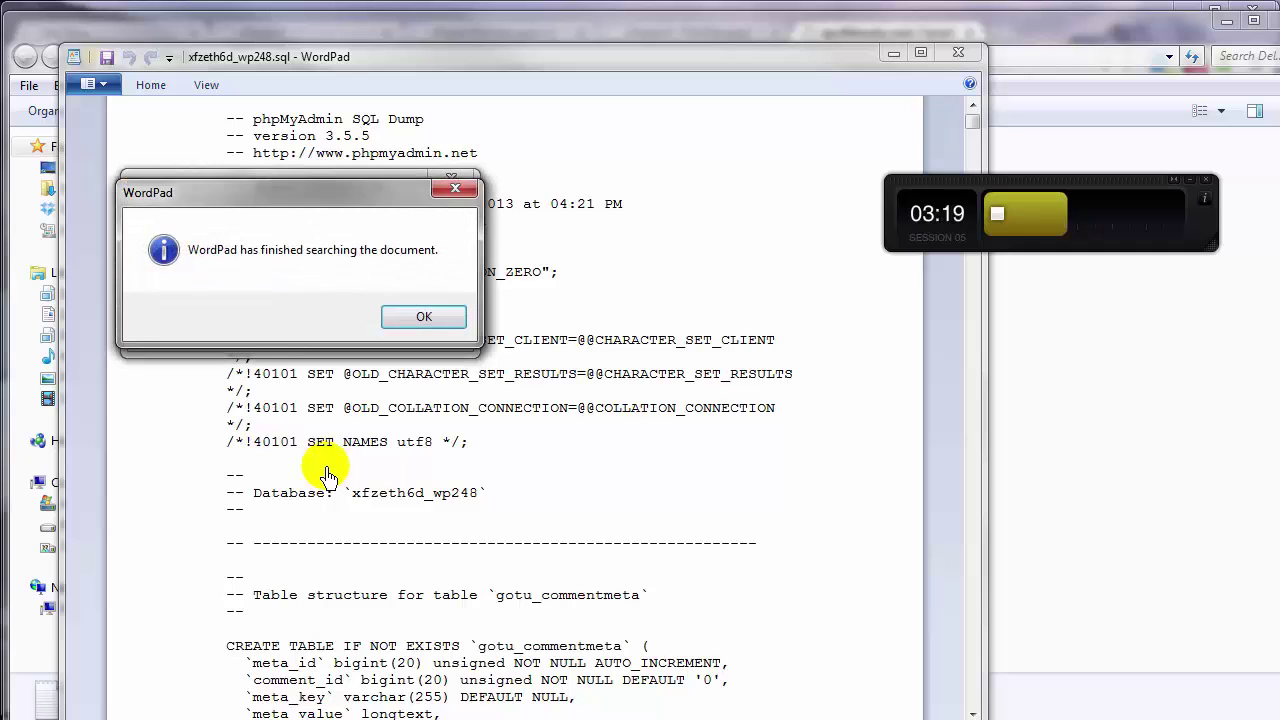
click(424, 317)
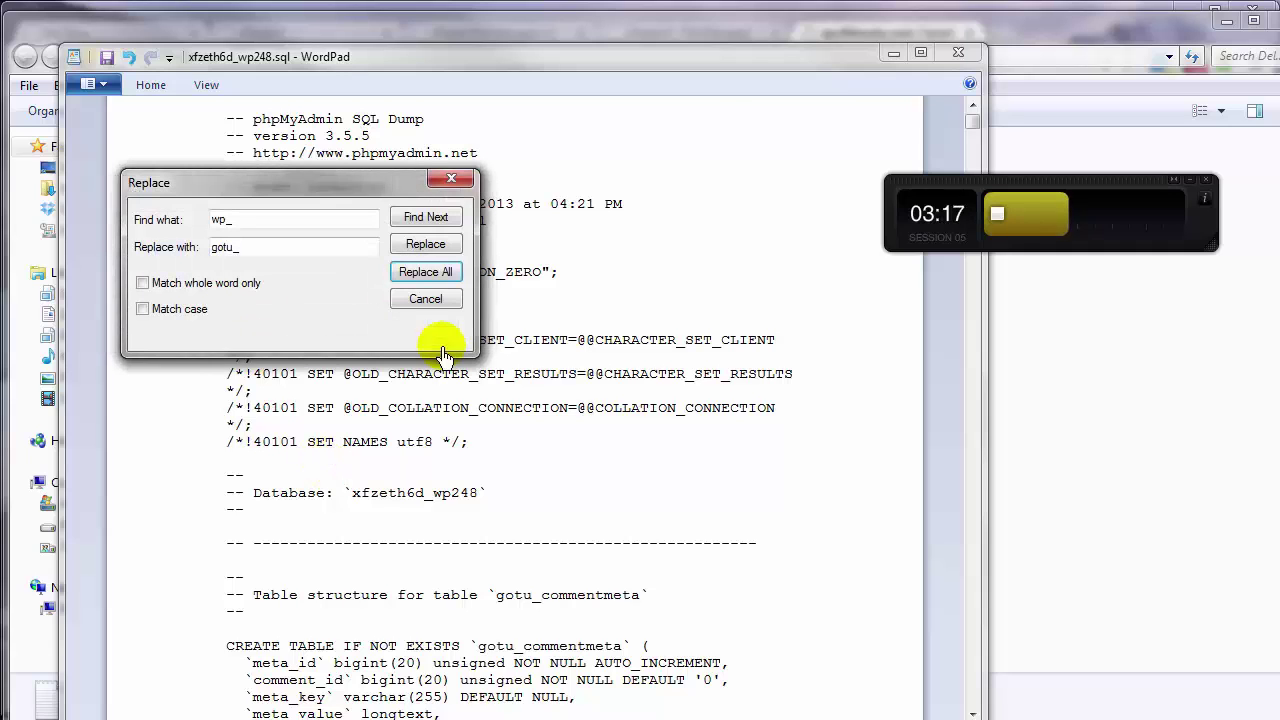
click(425, 305)
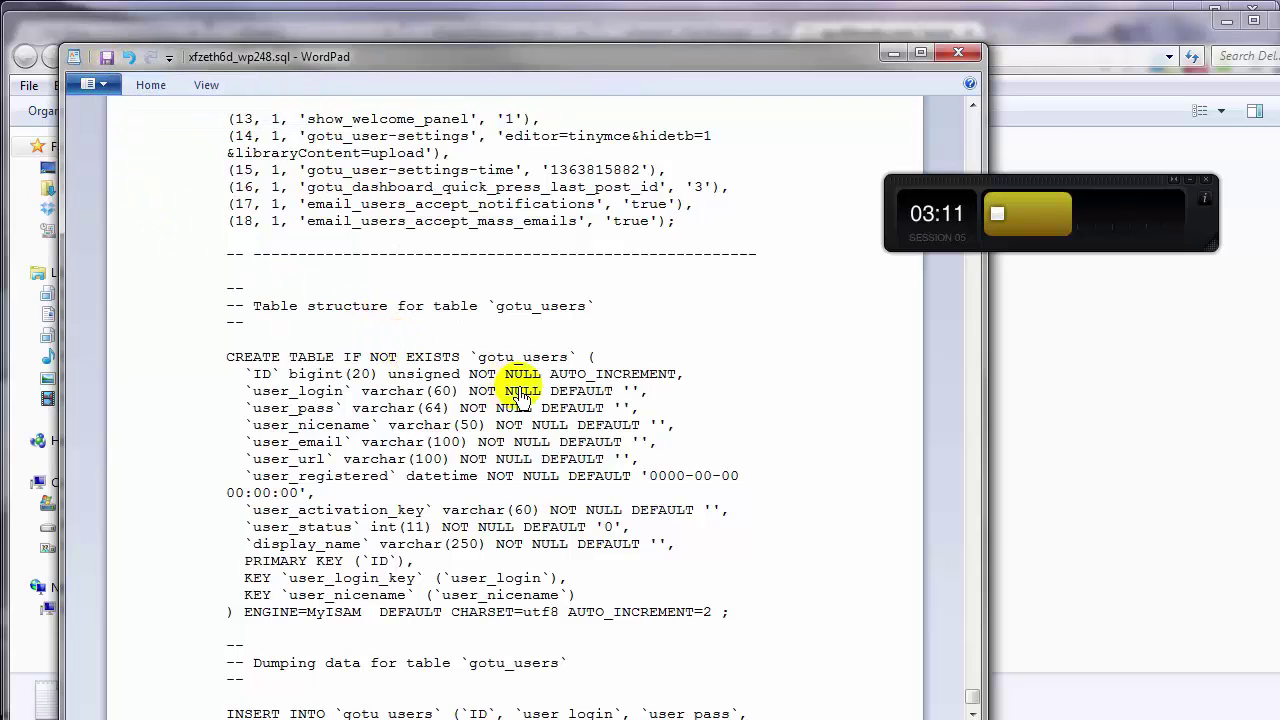
Check the gotu_users table name near the end of the SQL file, then save and close the file
drag(478, 360, 511, 360)
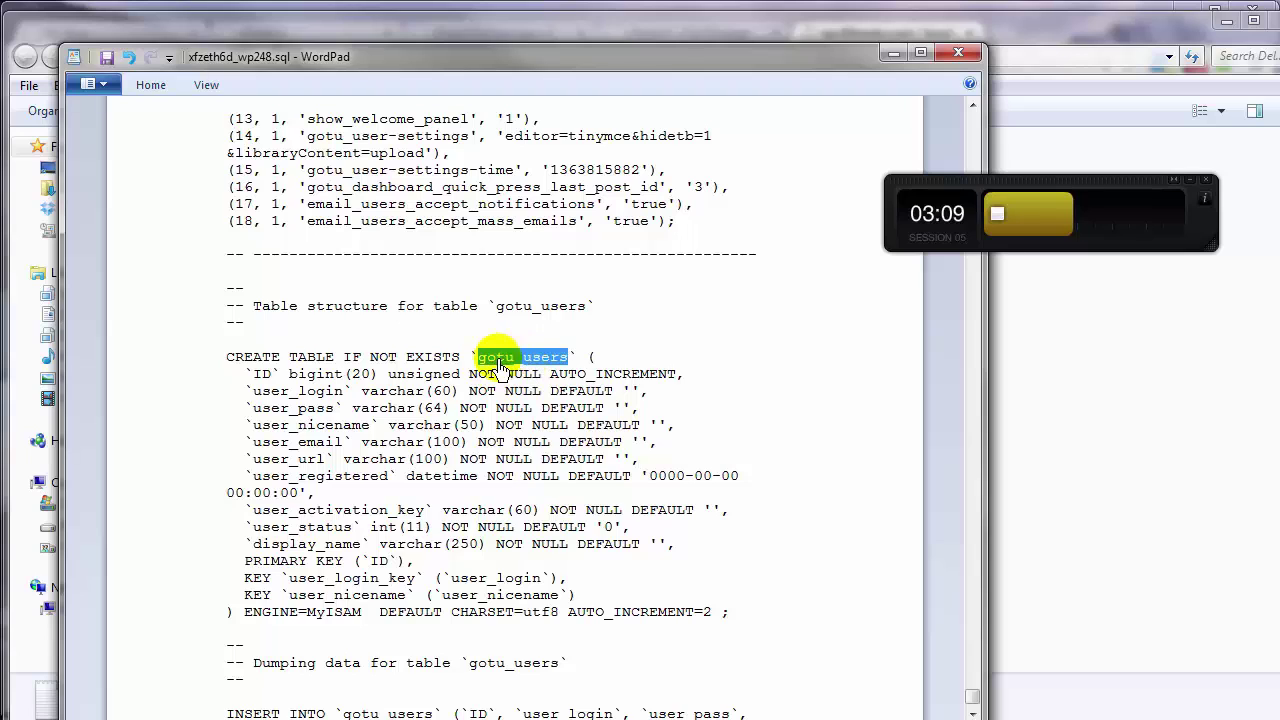
click(107, 62)
scroll(107, 62, down, 3)
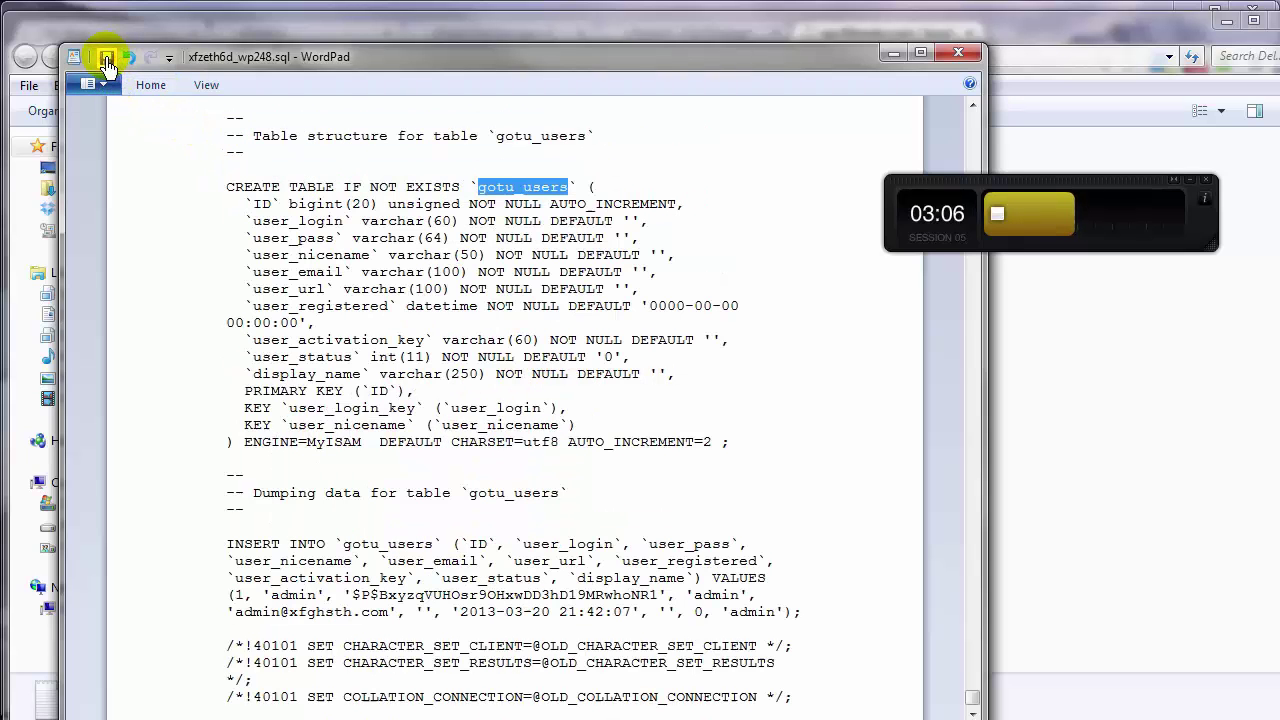
click(957, 60)
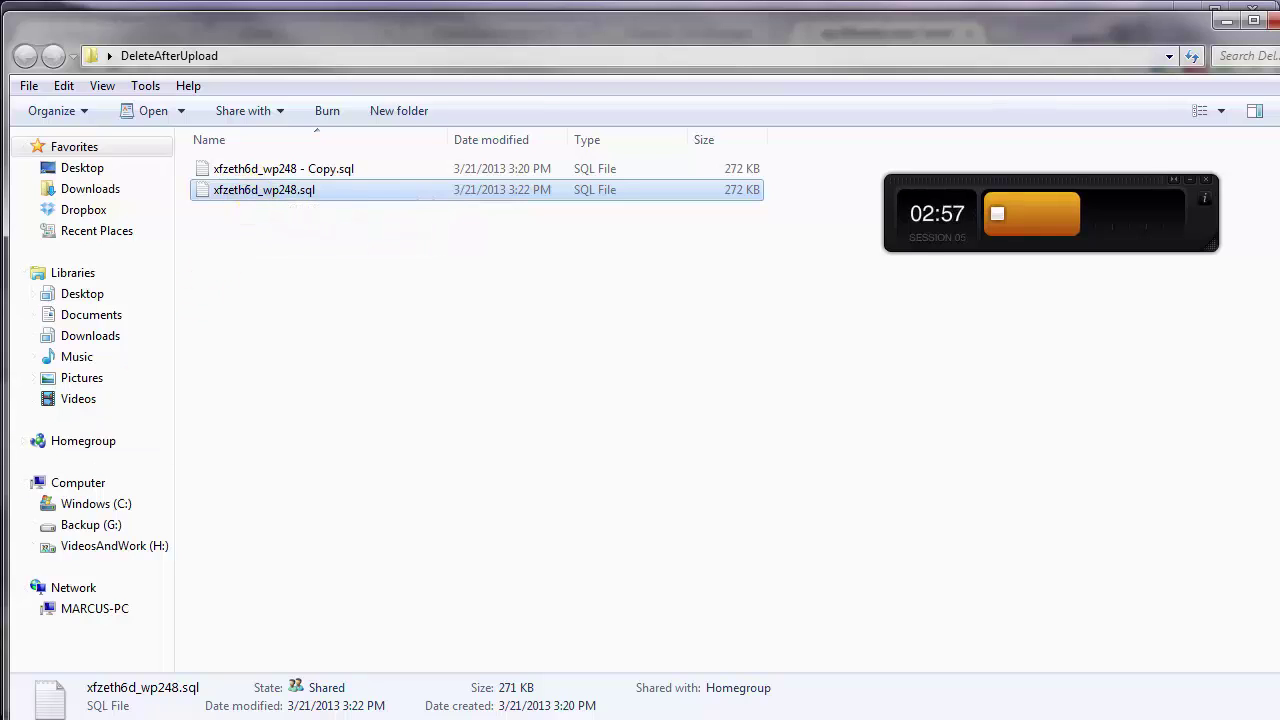
Return to phpMyAdmin in the browser and drop all wp_ tables from the xfzeth6d_wp248 database
click(1224, 24)
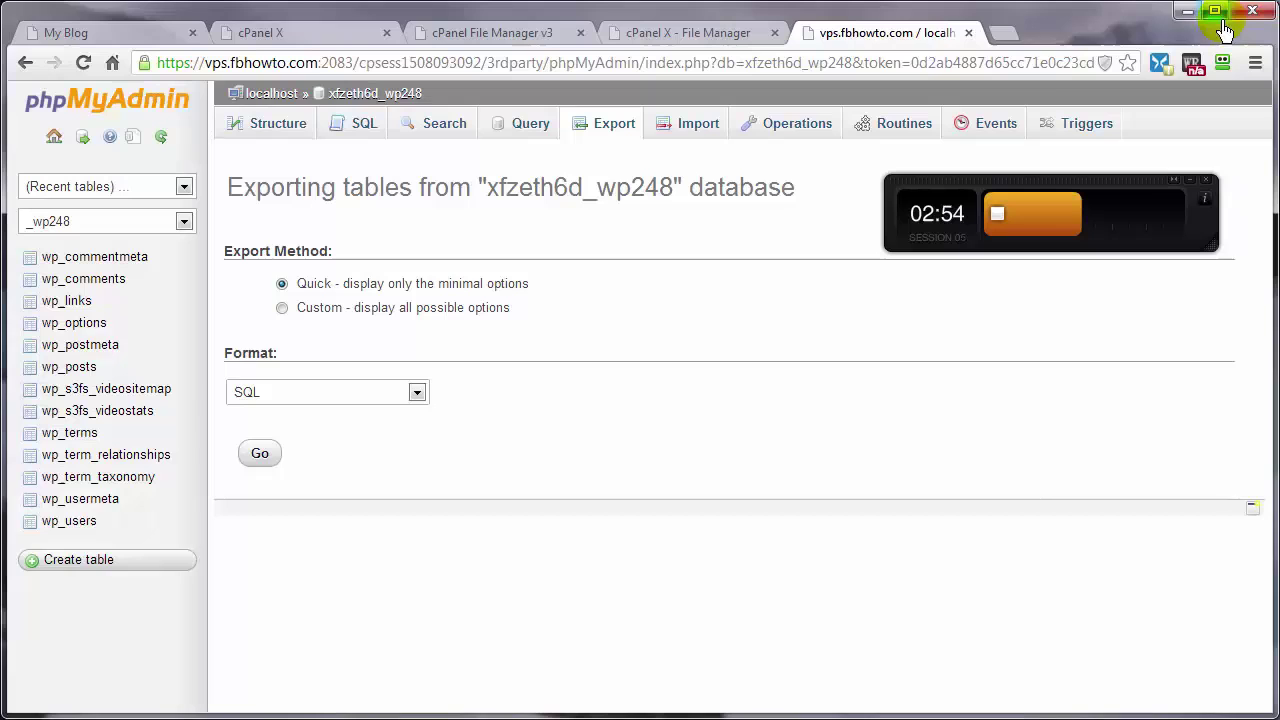
click(347, 95)
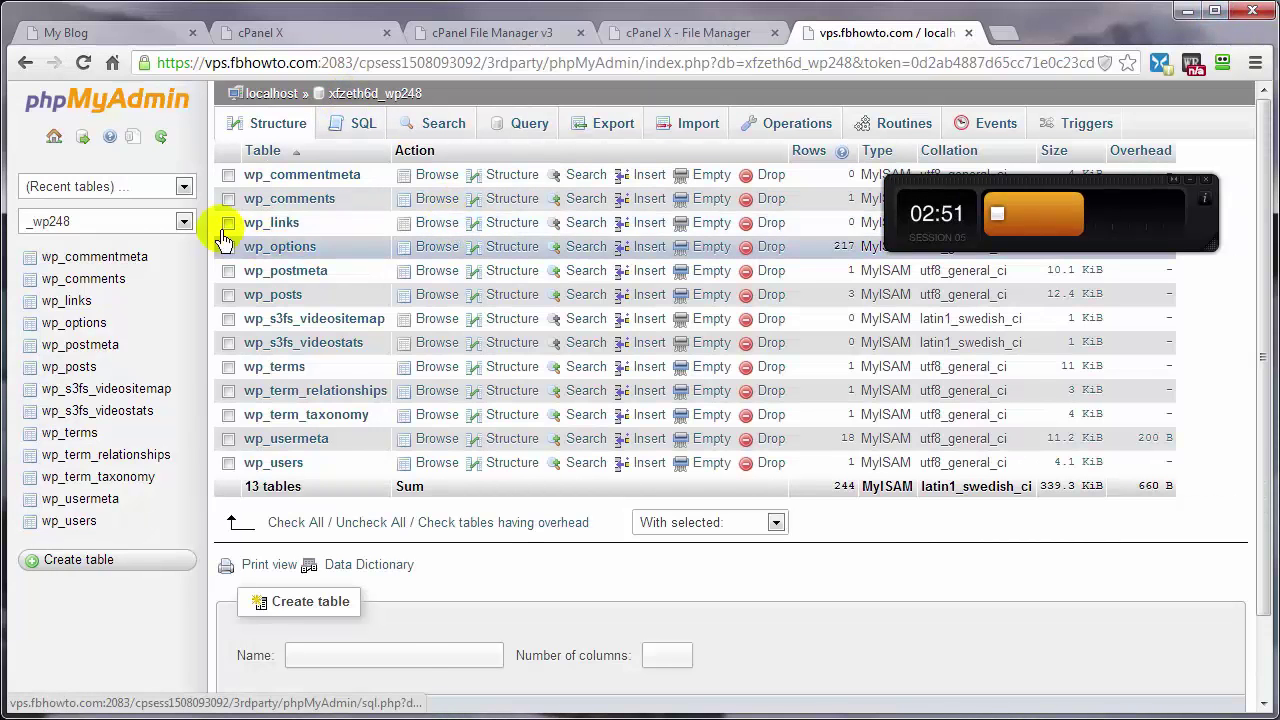
click(293, 524)
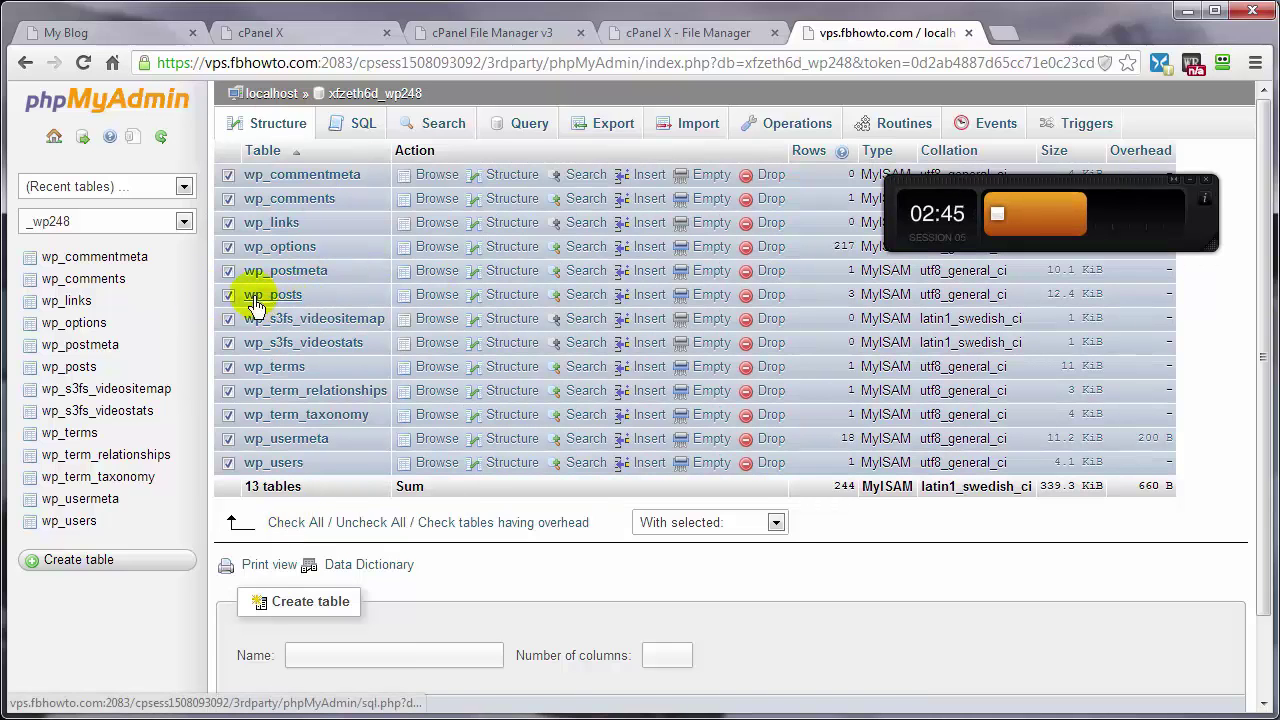
click(777, 526)
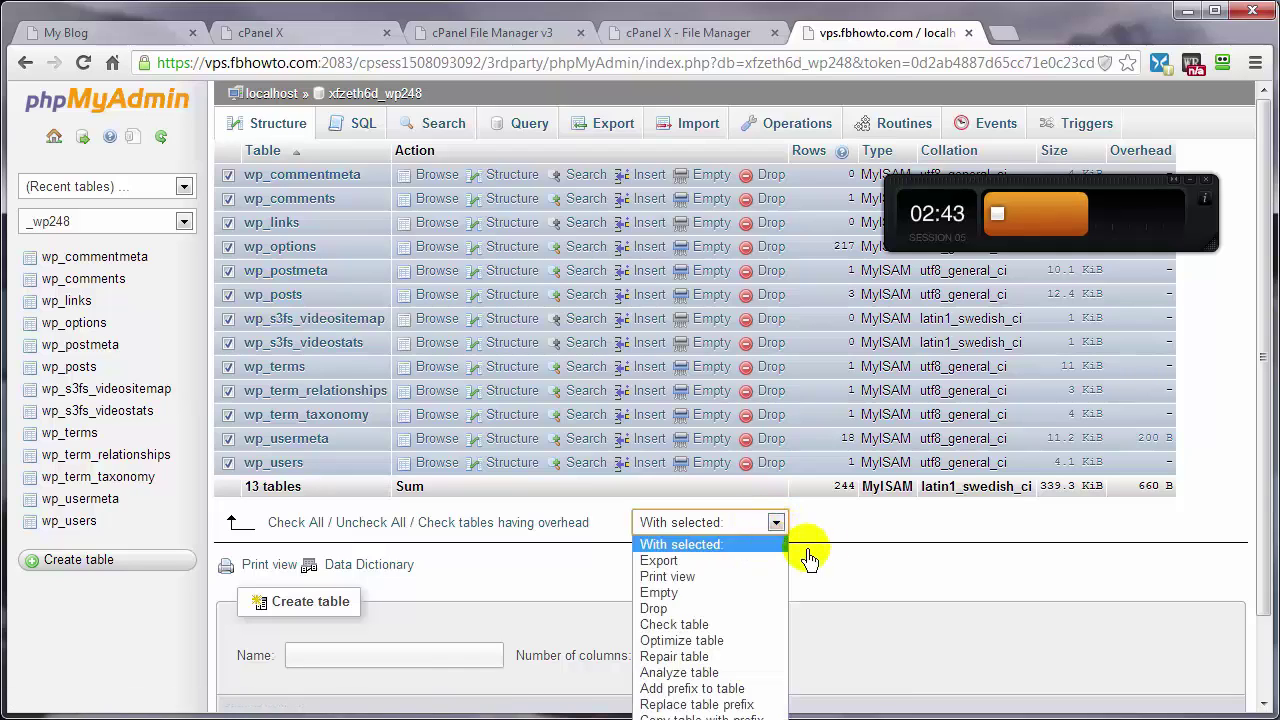
click(735, 607)
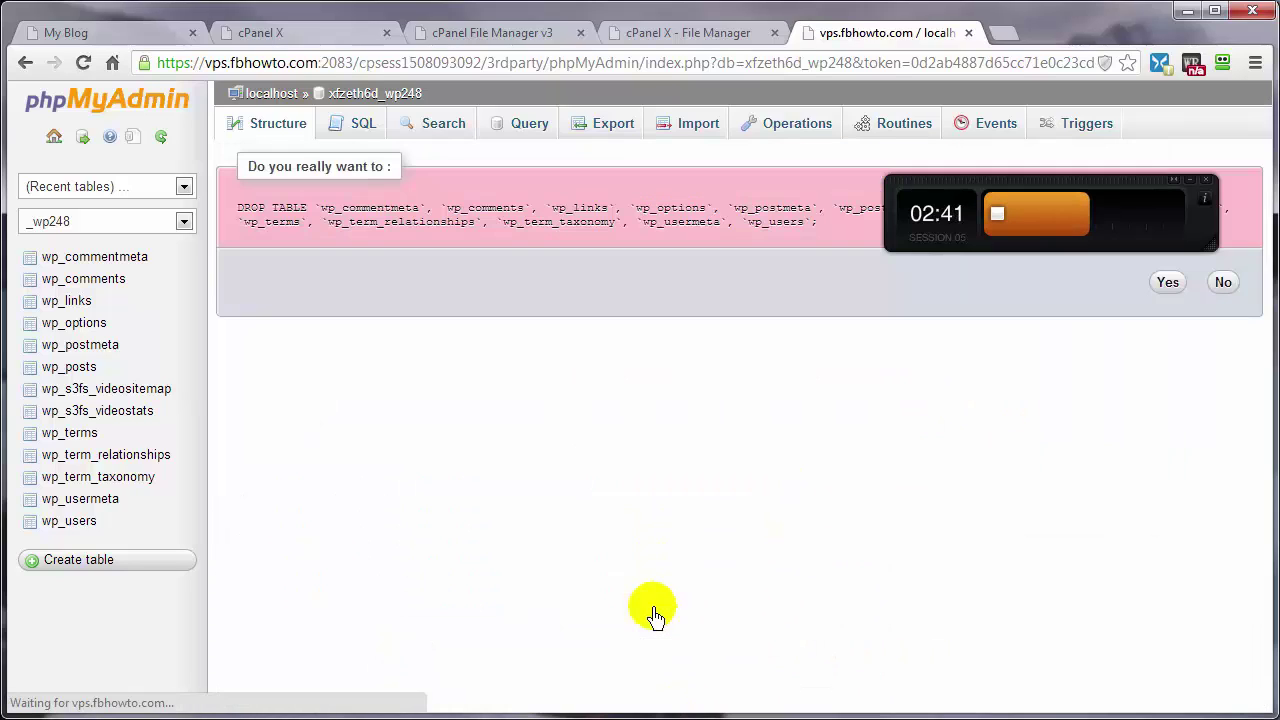
click(1158, 290)
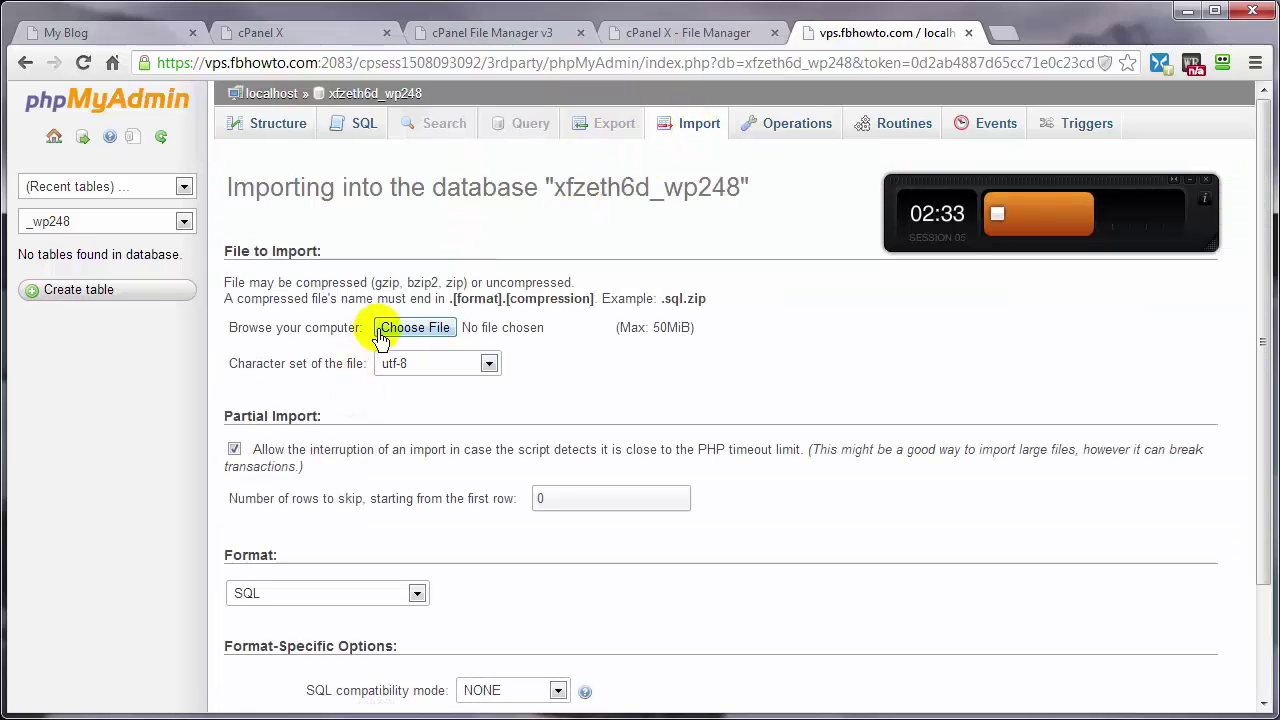
Import the edited xfzeth6d_wp248.sql from the DeleteAfterUpload folder into the emptied database, keeping utf-8 and SQL format
click(410, 328)
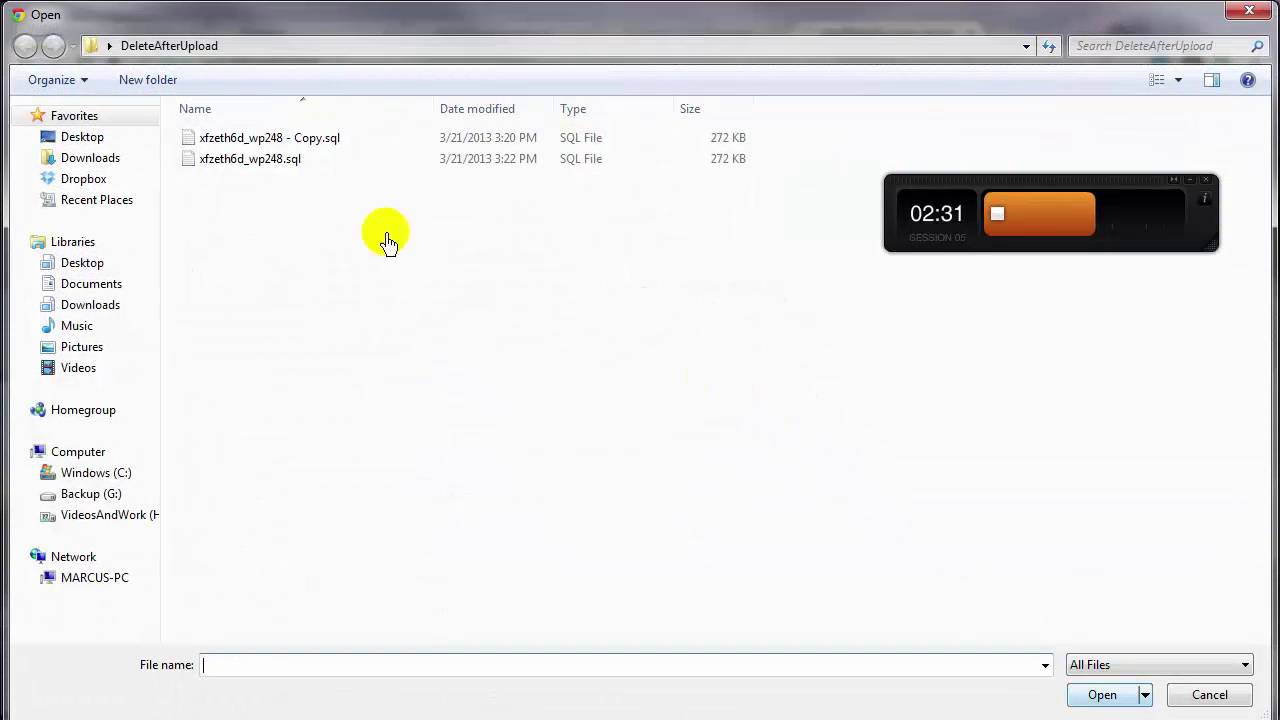
double_click(231, 168)
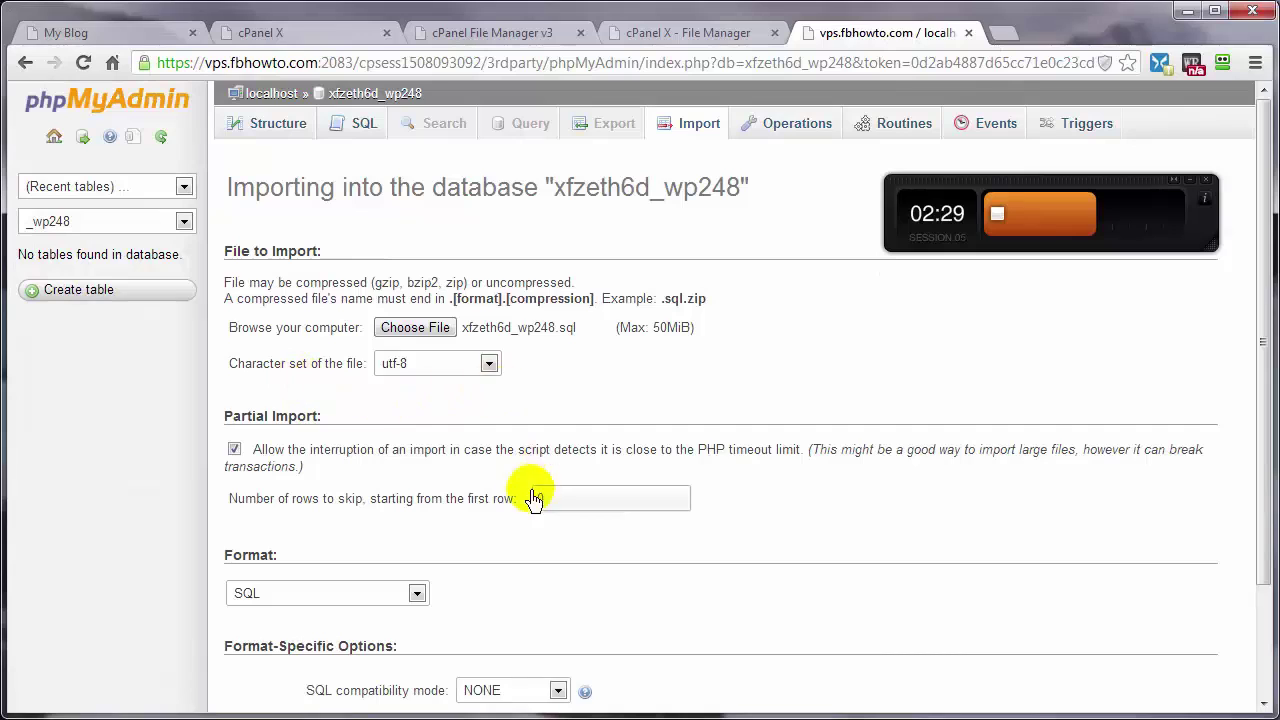
scroll(532, 601, down, 2)
click(260, 636)
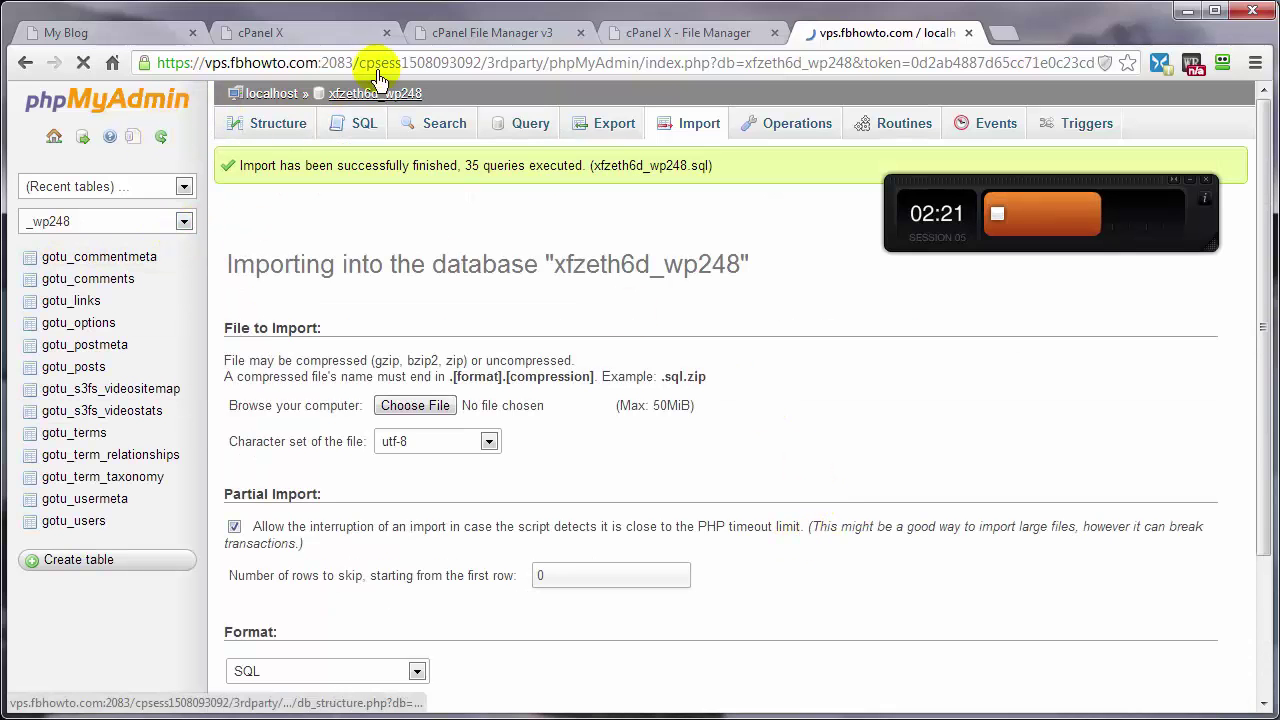
Return to wp-config.php in the cPanel File Manager editor and save it with $table_prefix set to 'gotu_'
click(491, 36)
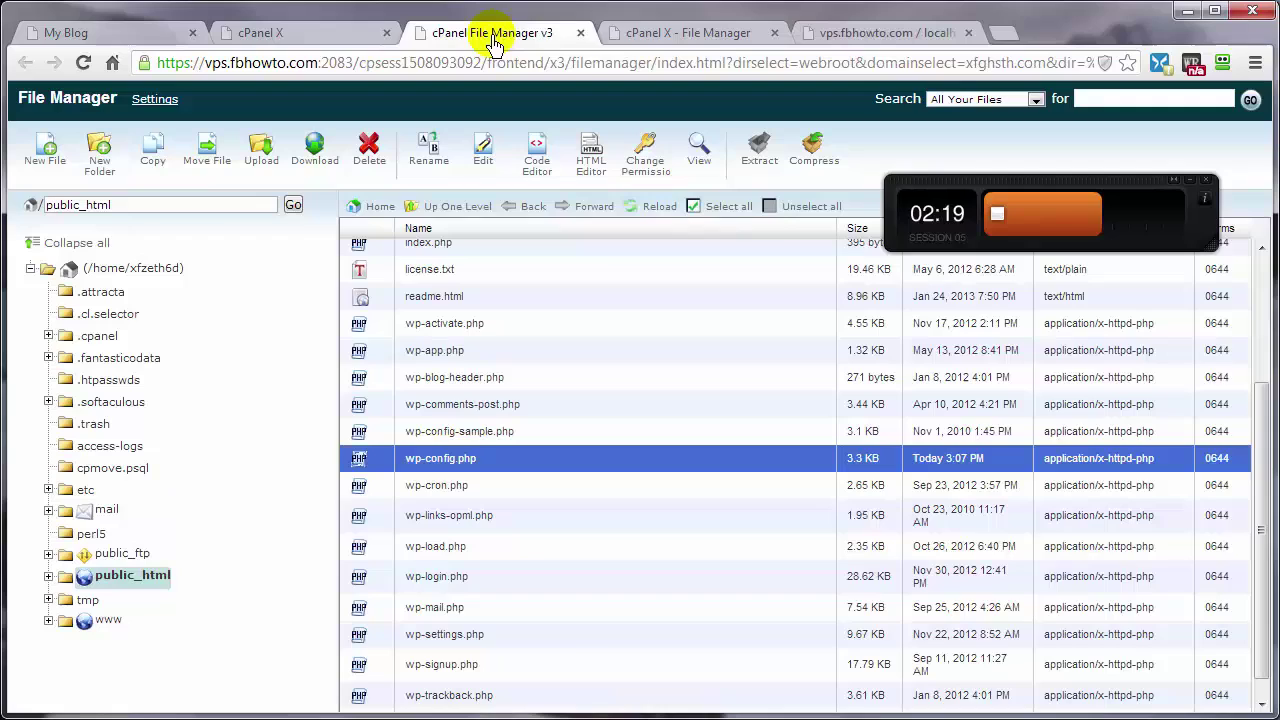
click(663, 36)
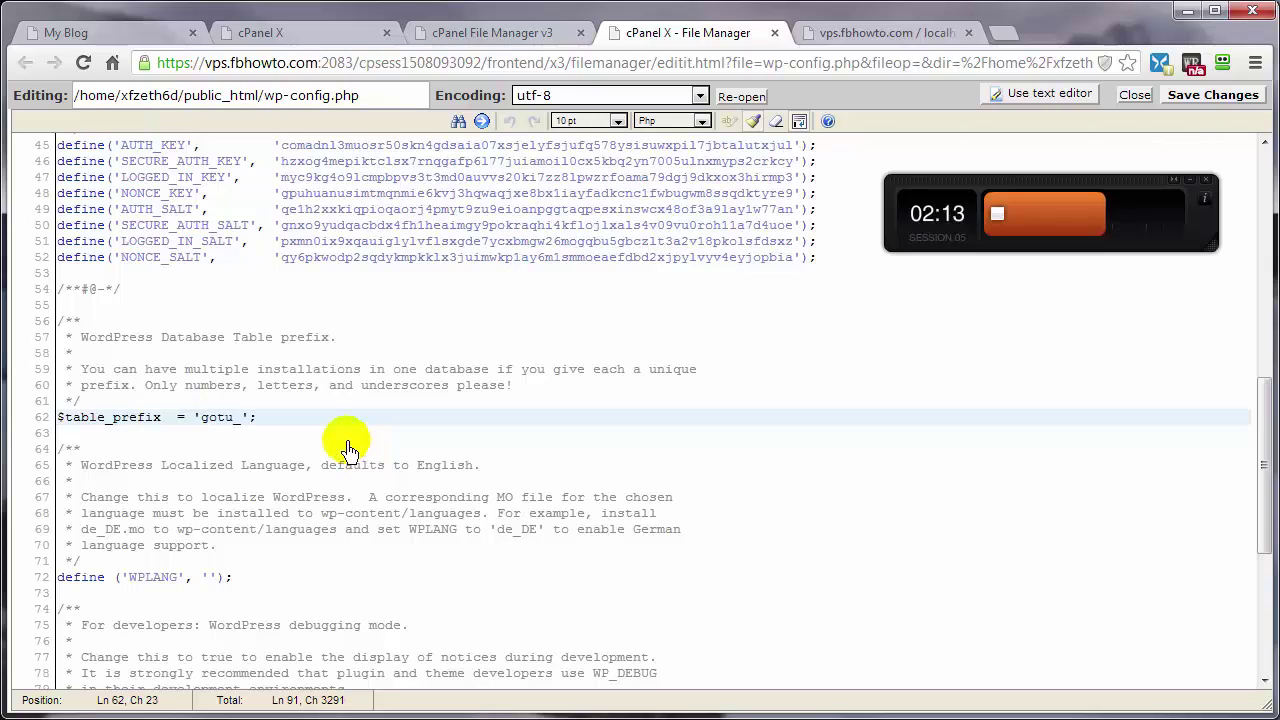
click(1179, 99)
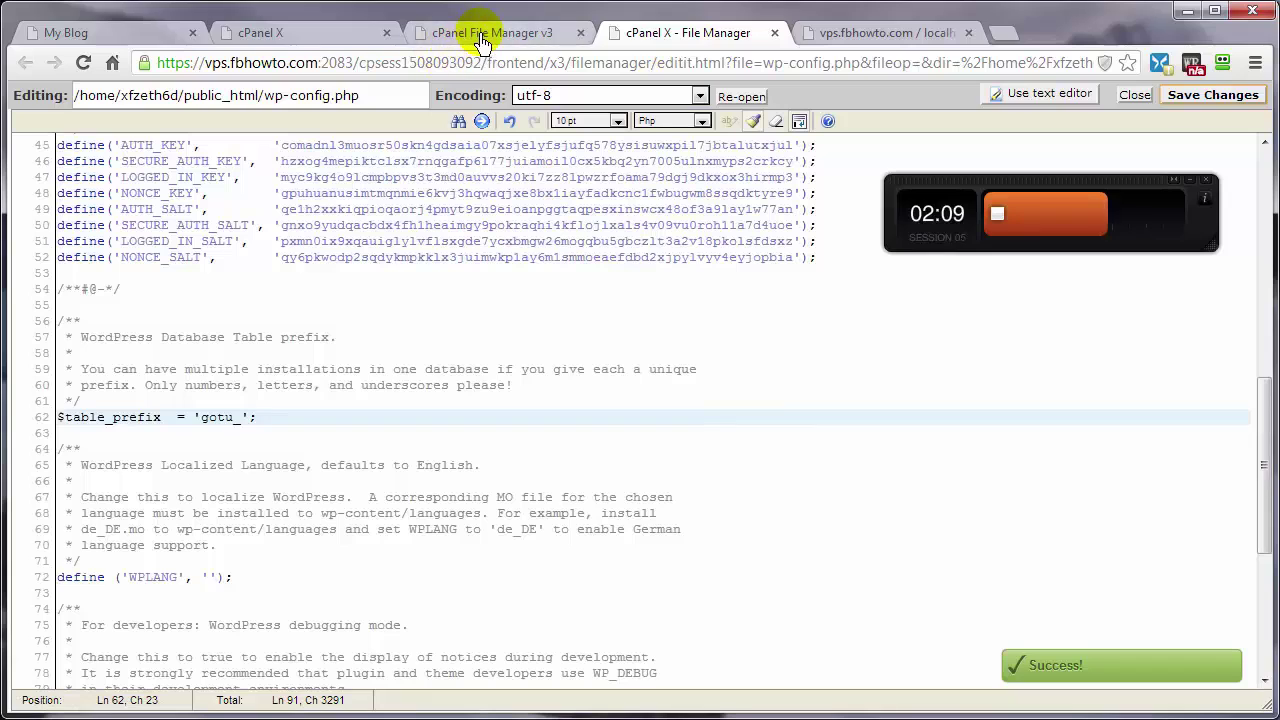
Reload the My Blog site and open its Sample Page to check that the pages still load
click(90, 33)
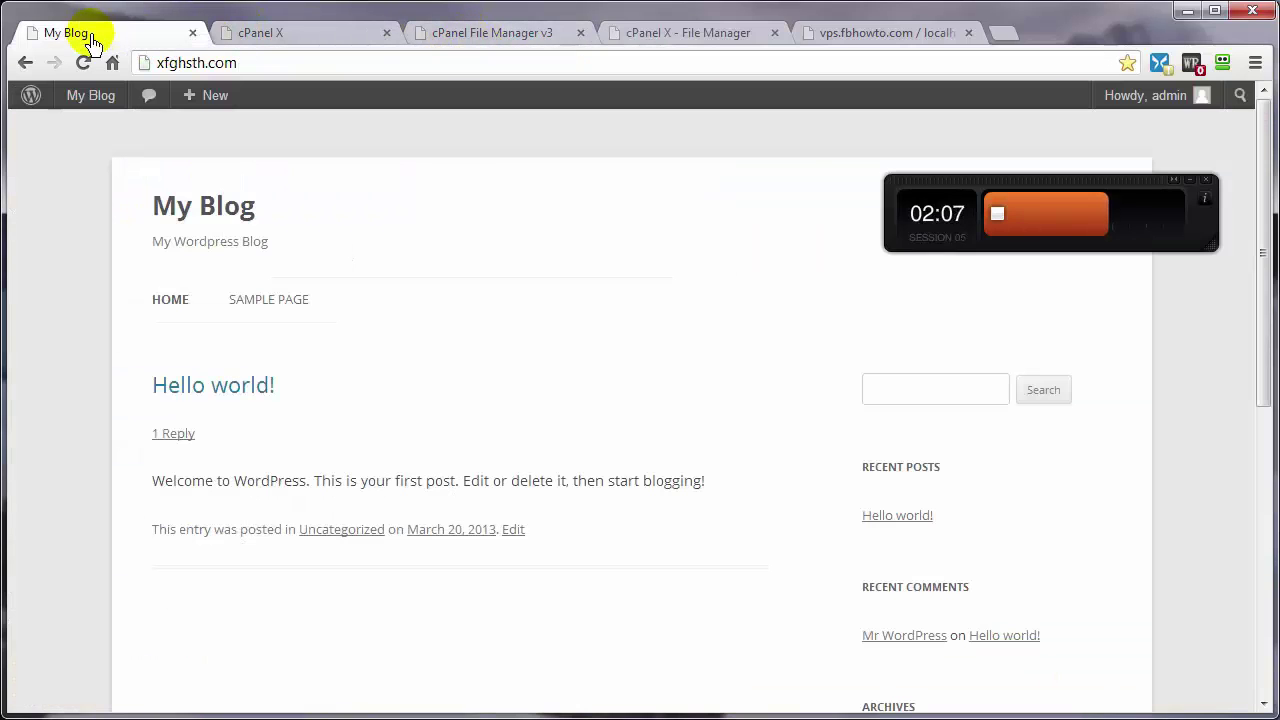
click(83, 62)
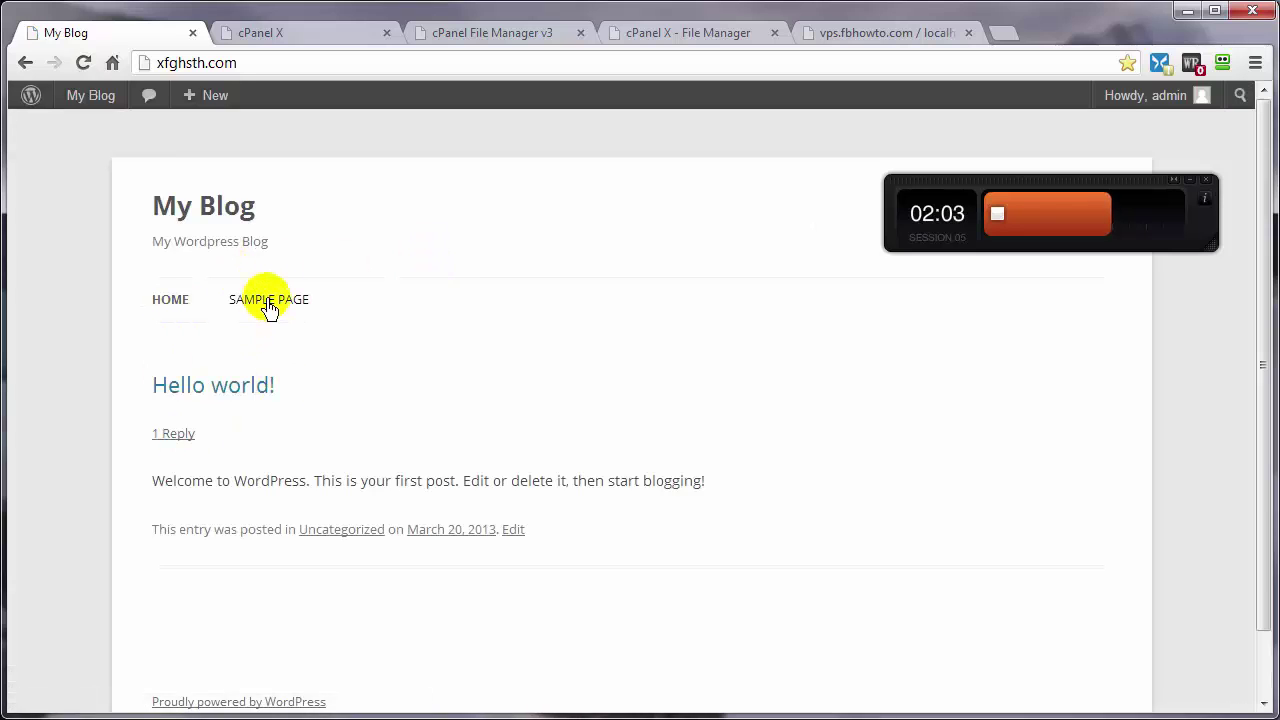
click(270, 305)
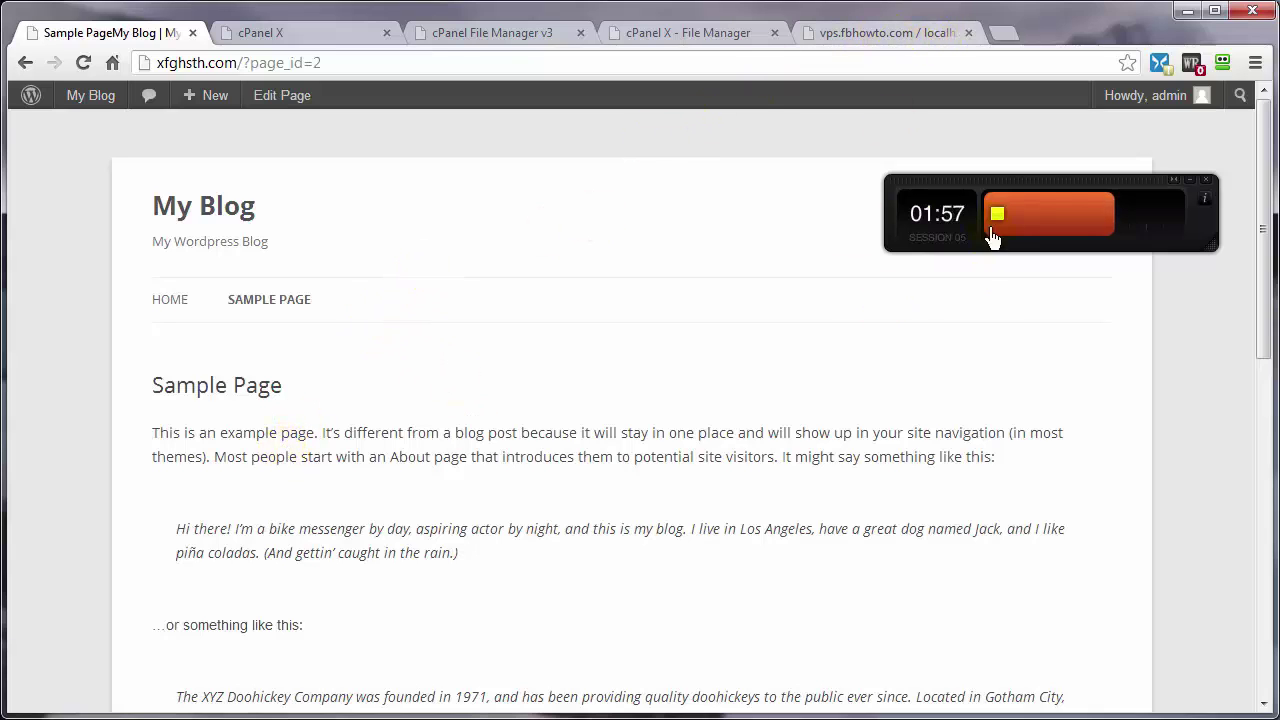
Return to phpMyAdmin and replace the table prefix gotu_ with wpt_ on all tables of the xfzeth6d_wp248 database
click(878, 36)
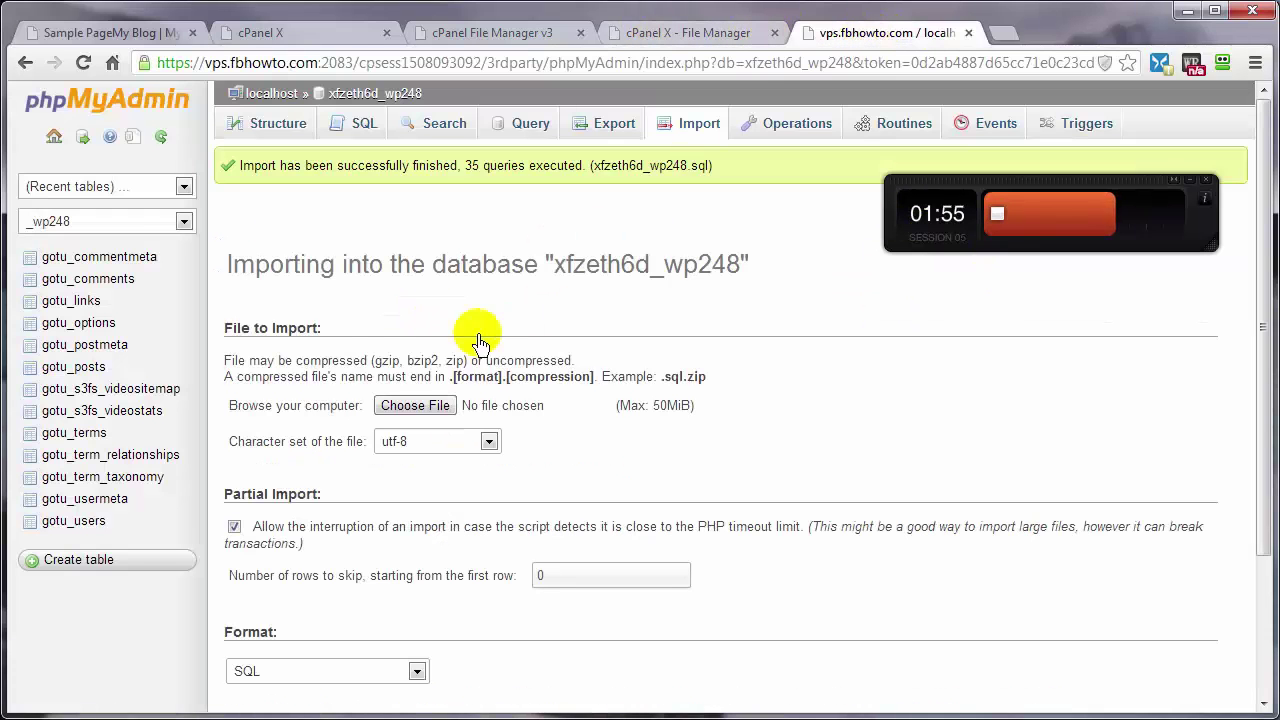
click(366, 95)
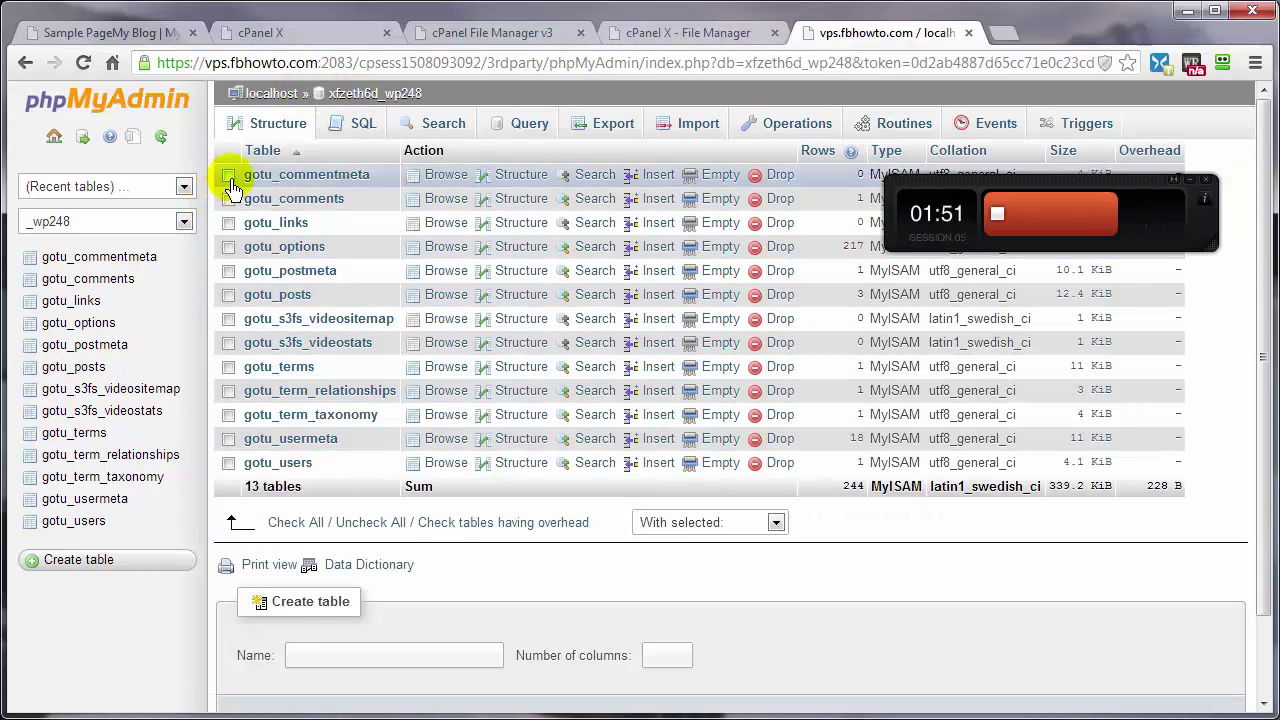
click(287, 522)
scroll(865, 530, down, 2)
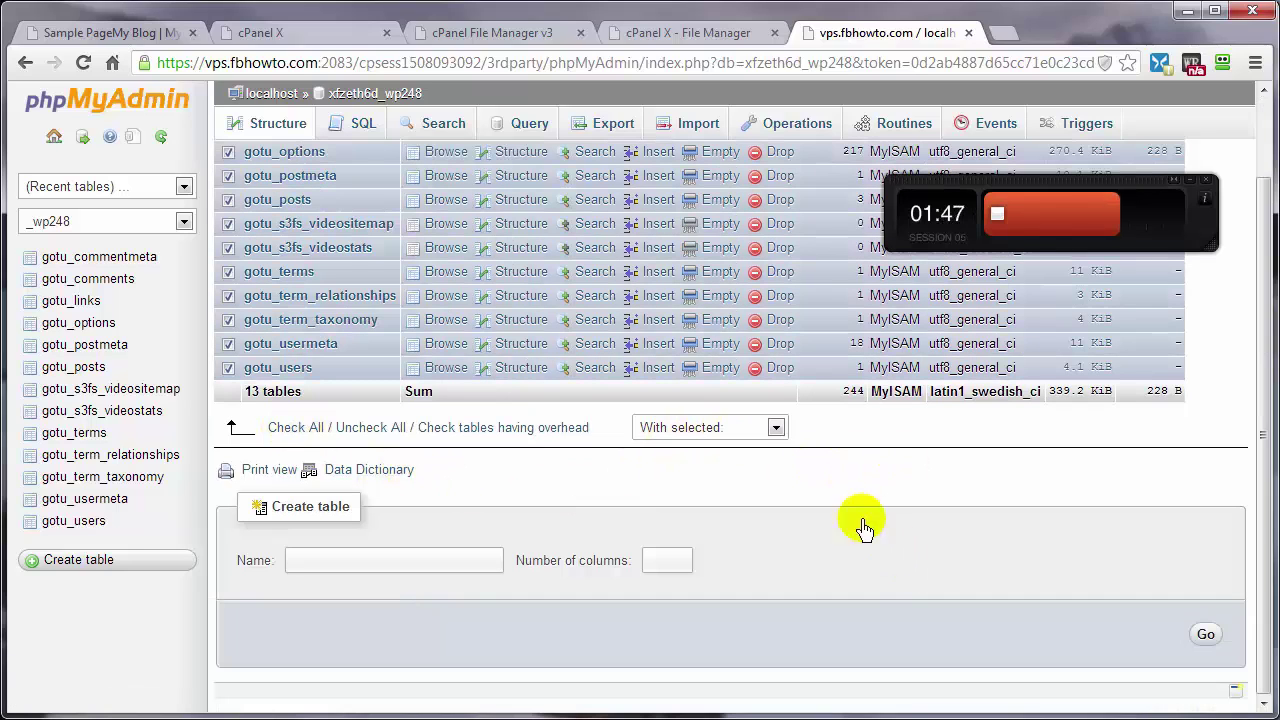
click(776, 427)
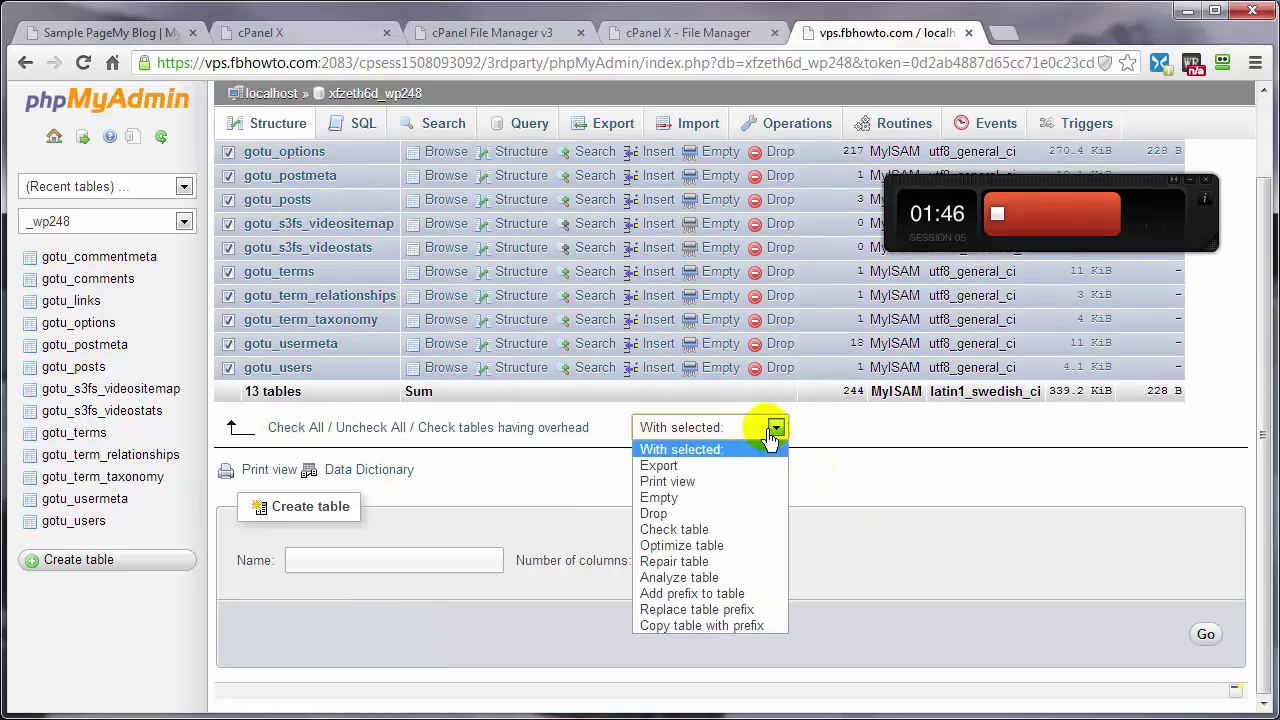
click(681, 612)
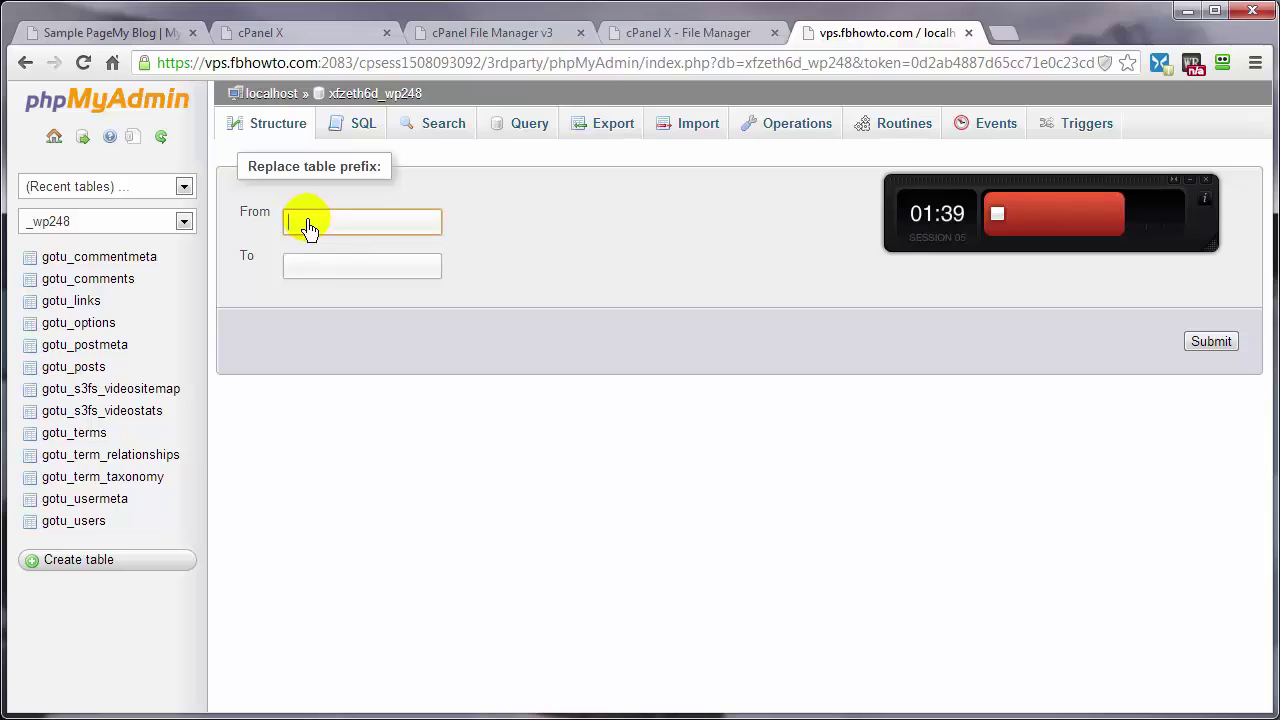
text(gotu_)
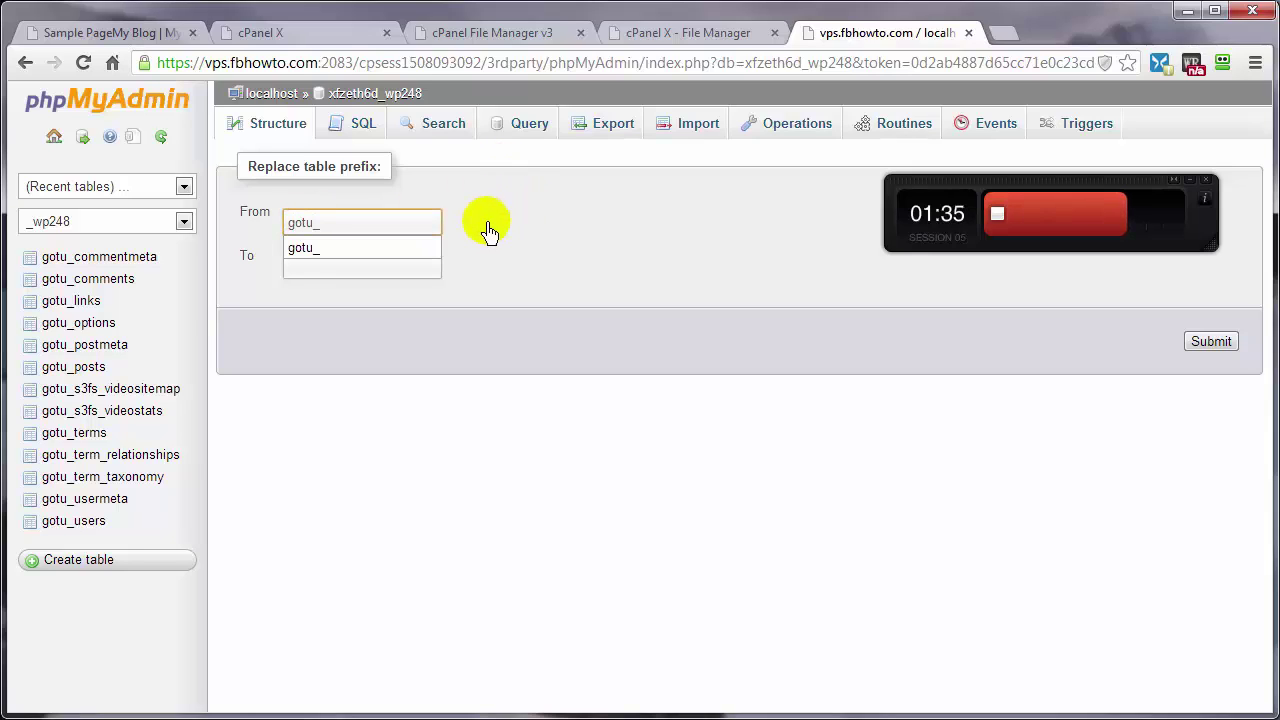
click(321, 250)
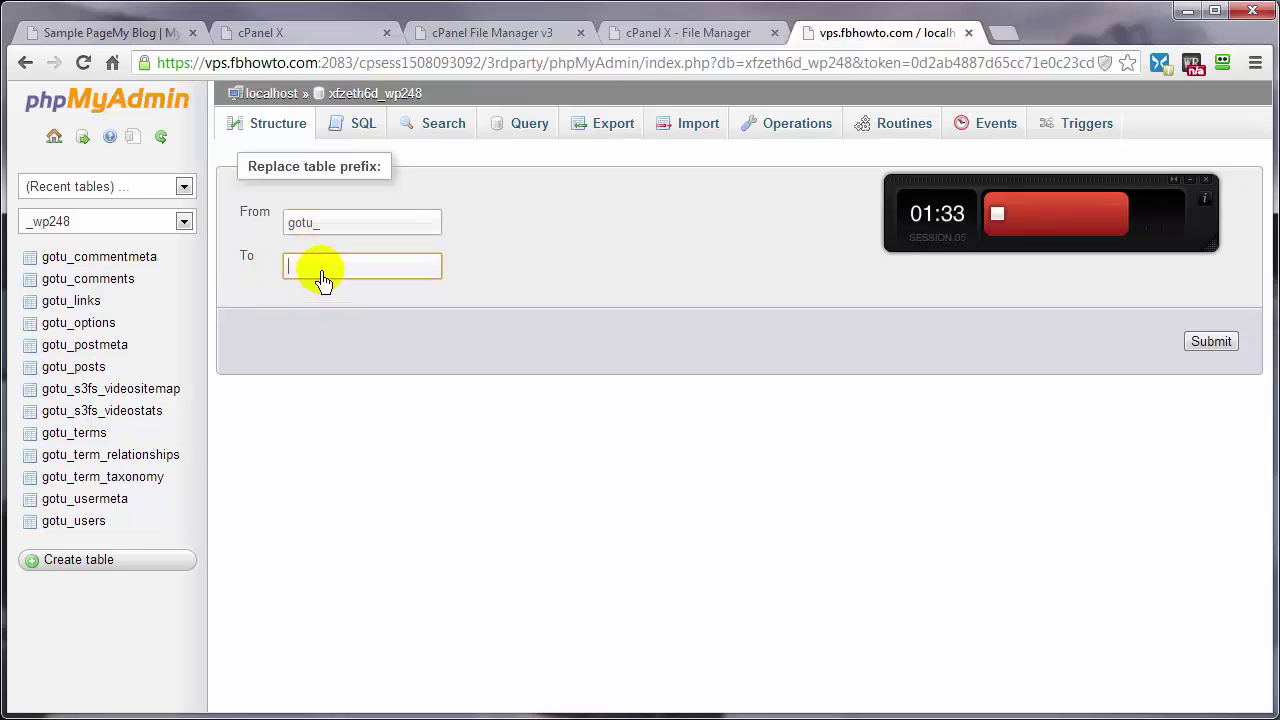
text(wp_)
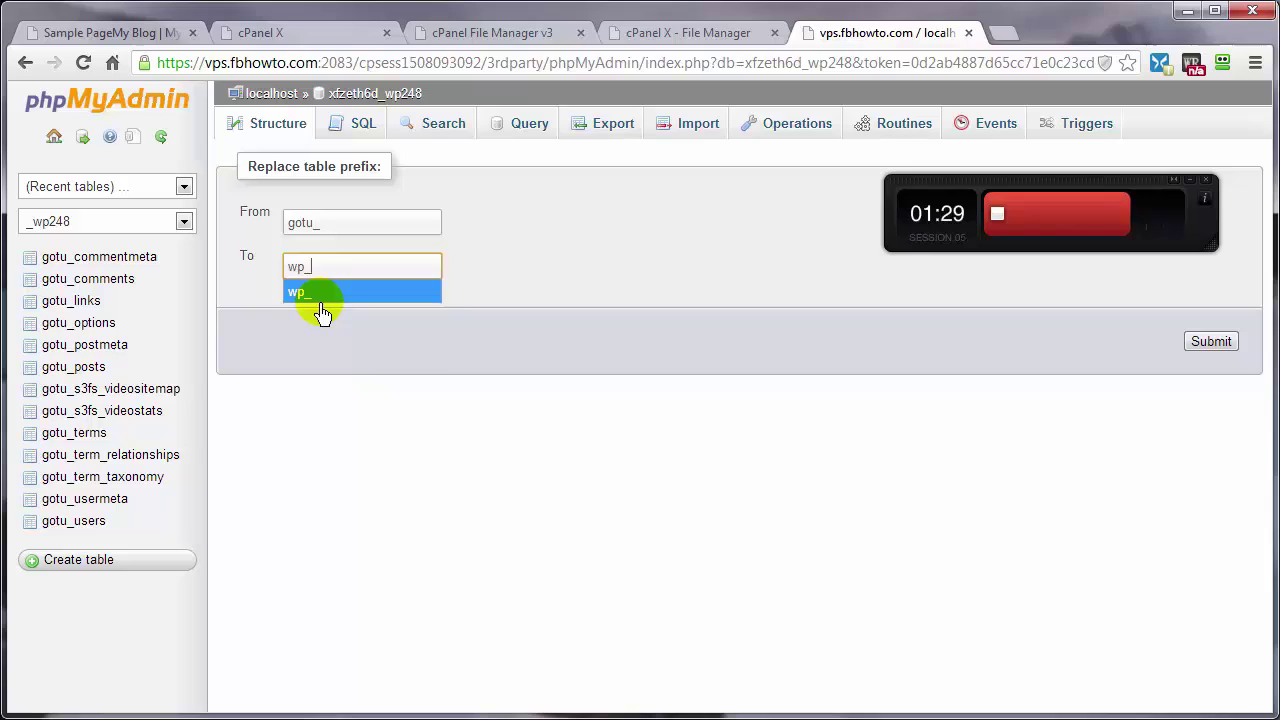
click(318, 291)
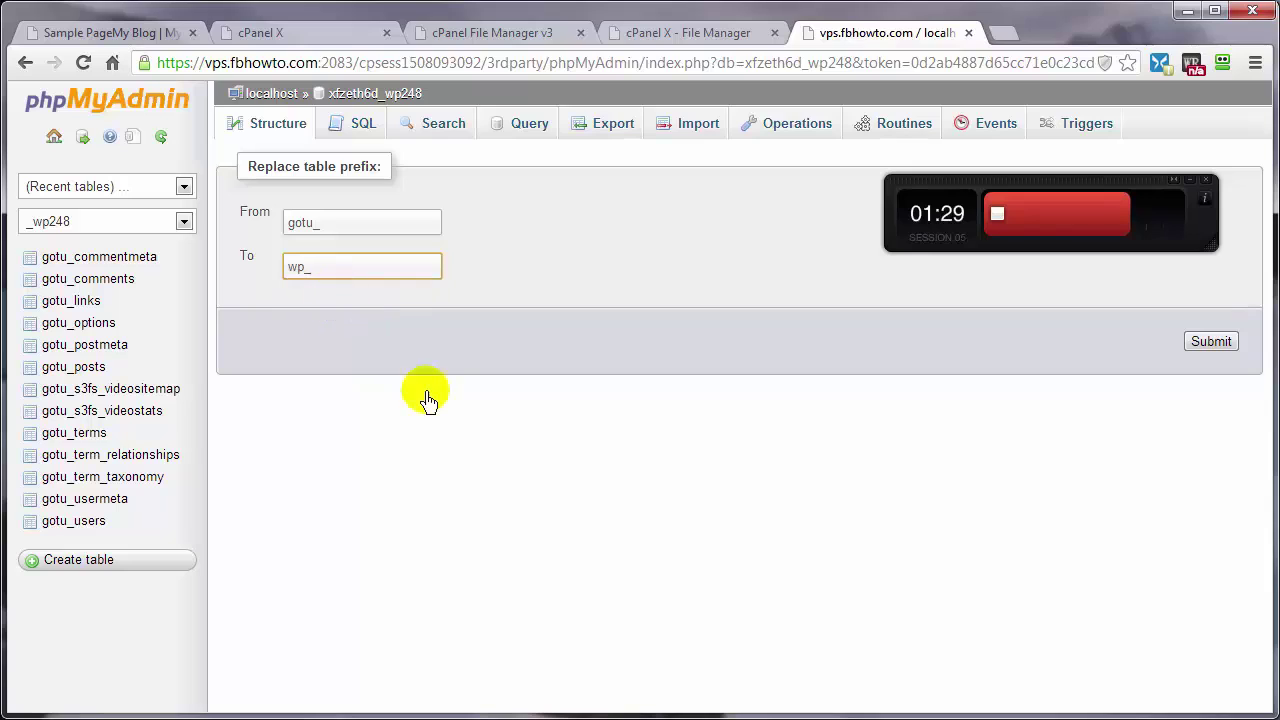
click(305, 272)
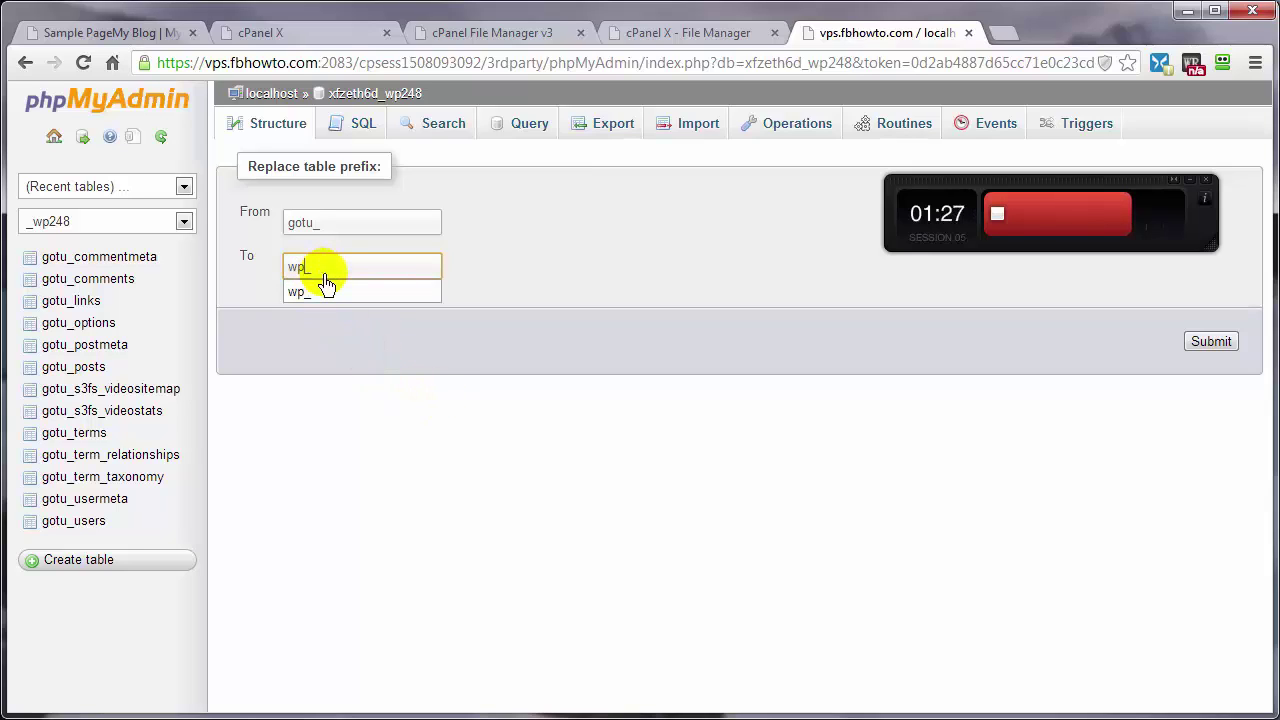
text(t)
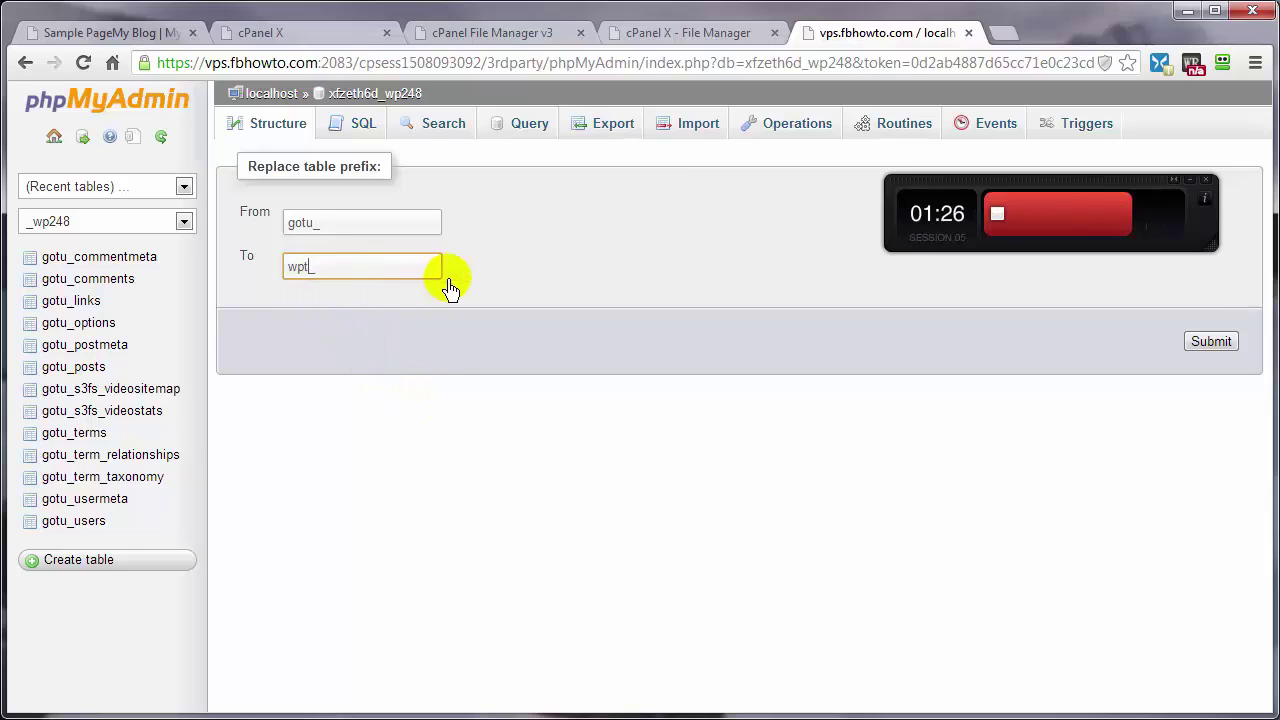
click(1210, 342)
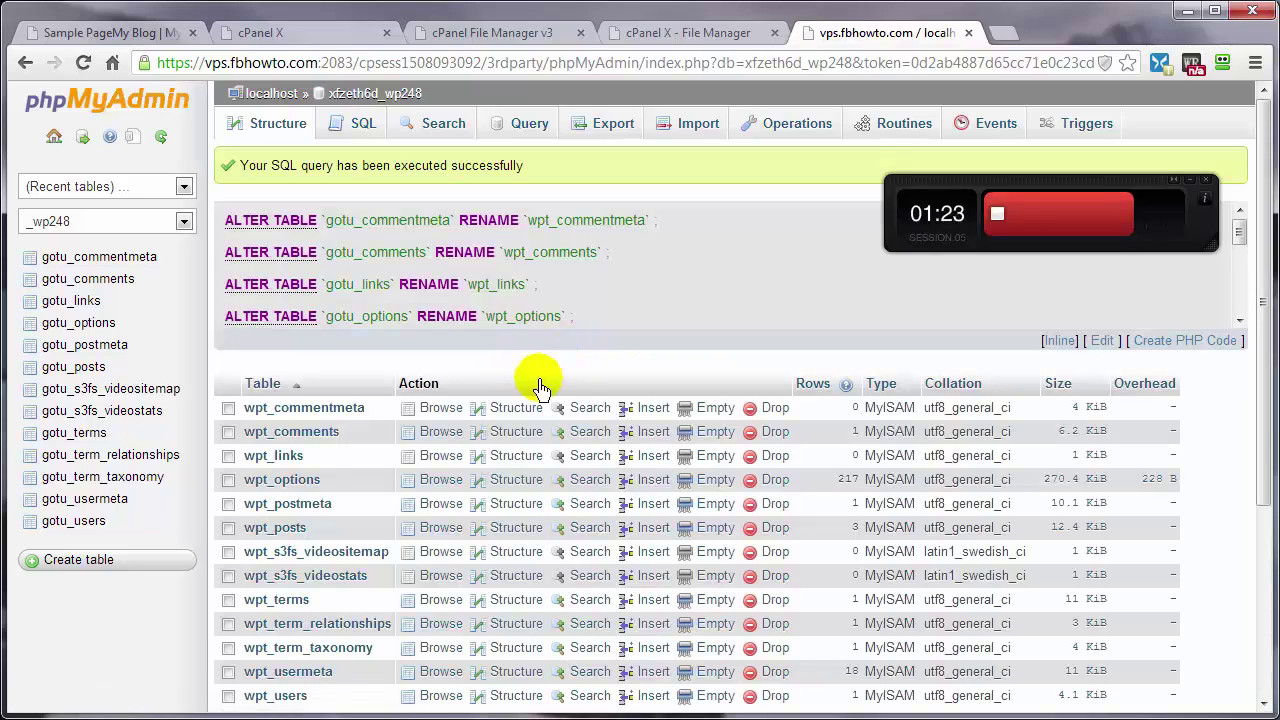
Review the renamed tables in the xfzeth6d_wp248 database and refresh the navigation table list
scroll(378, 437, down, 1)
scroll(378, 437, down, 2)
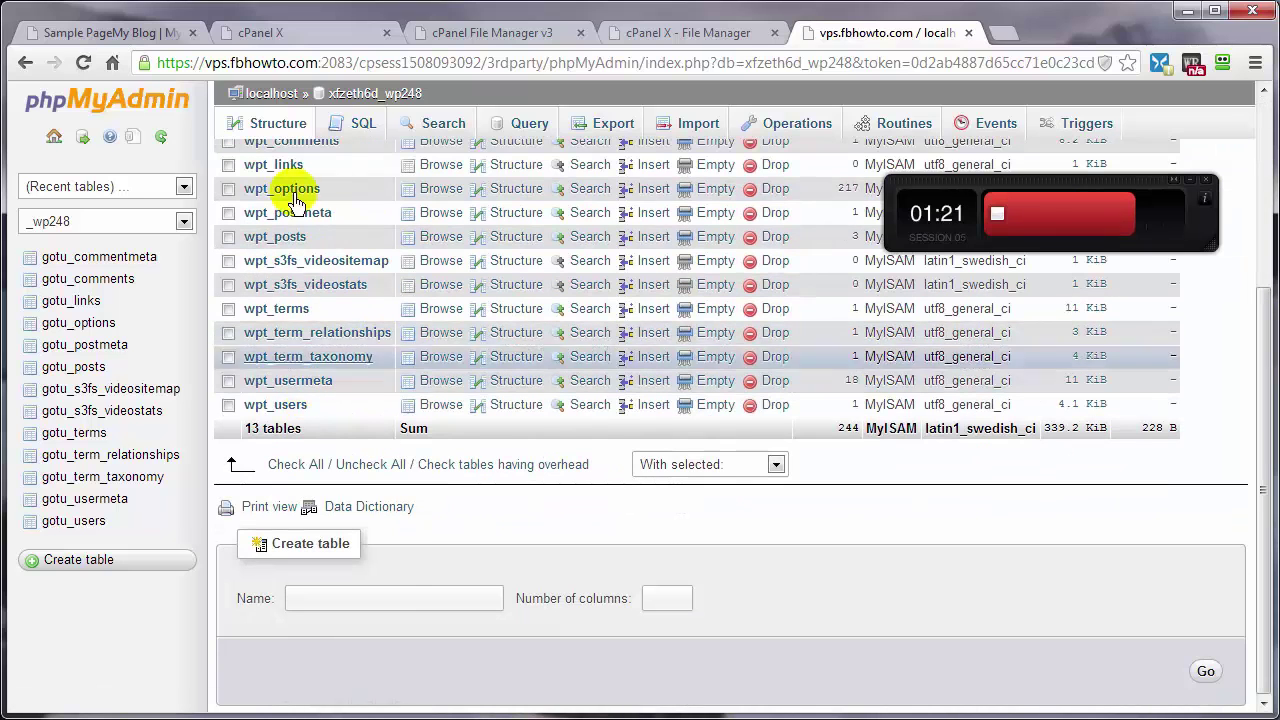
click(163, 135)
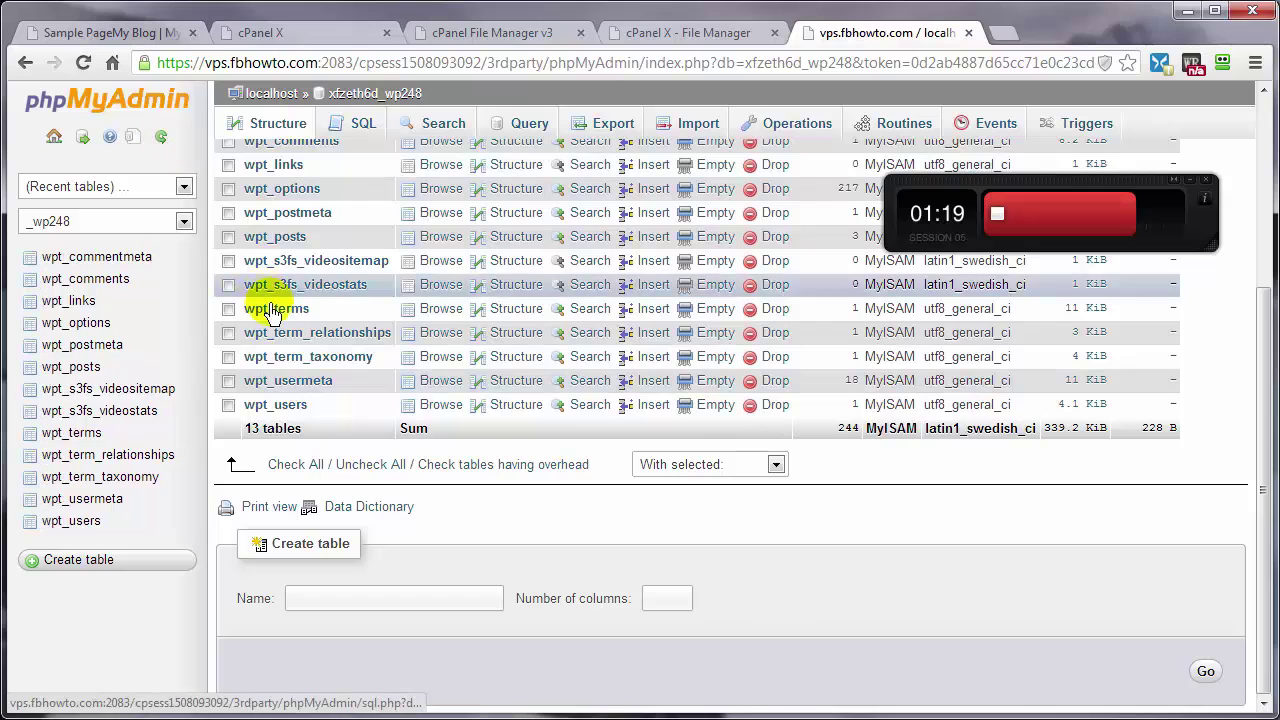
Return to wp-config.php in the cPanel File Manager editor, set $table_prefix to 'wpt_' and save the file
click(640, 32)
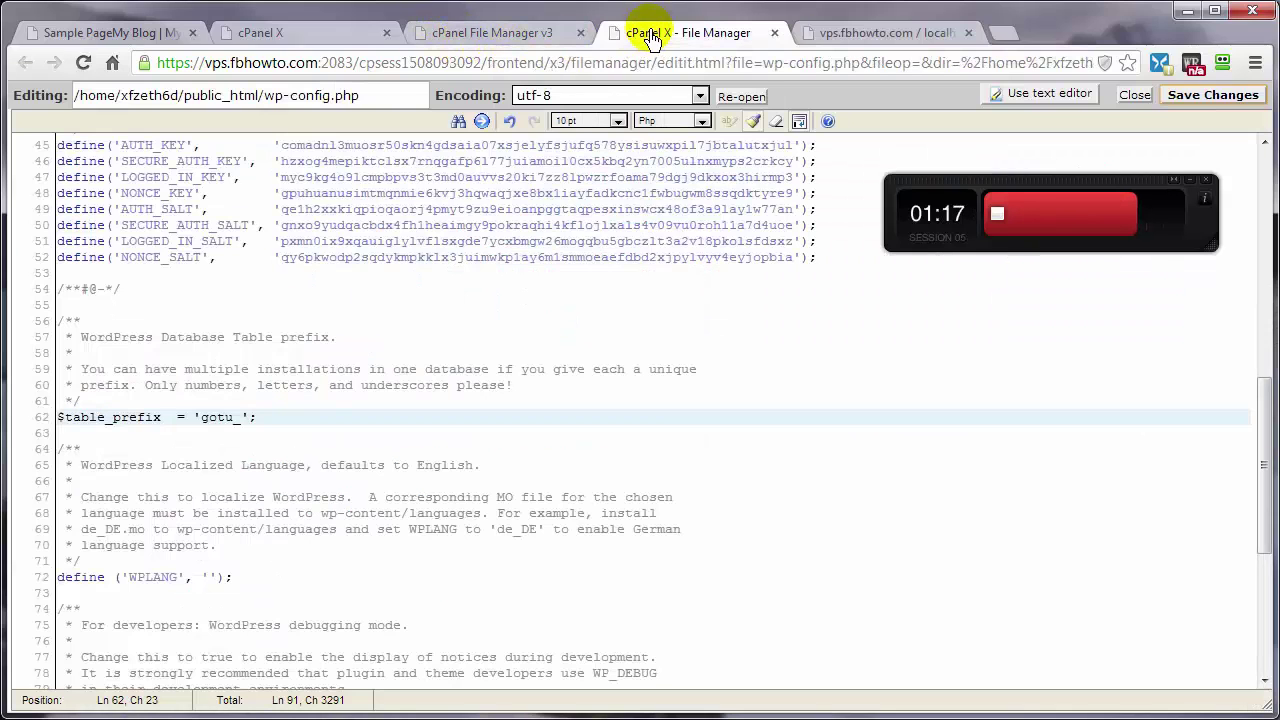
double_click(205, 421)
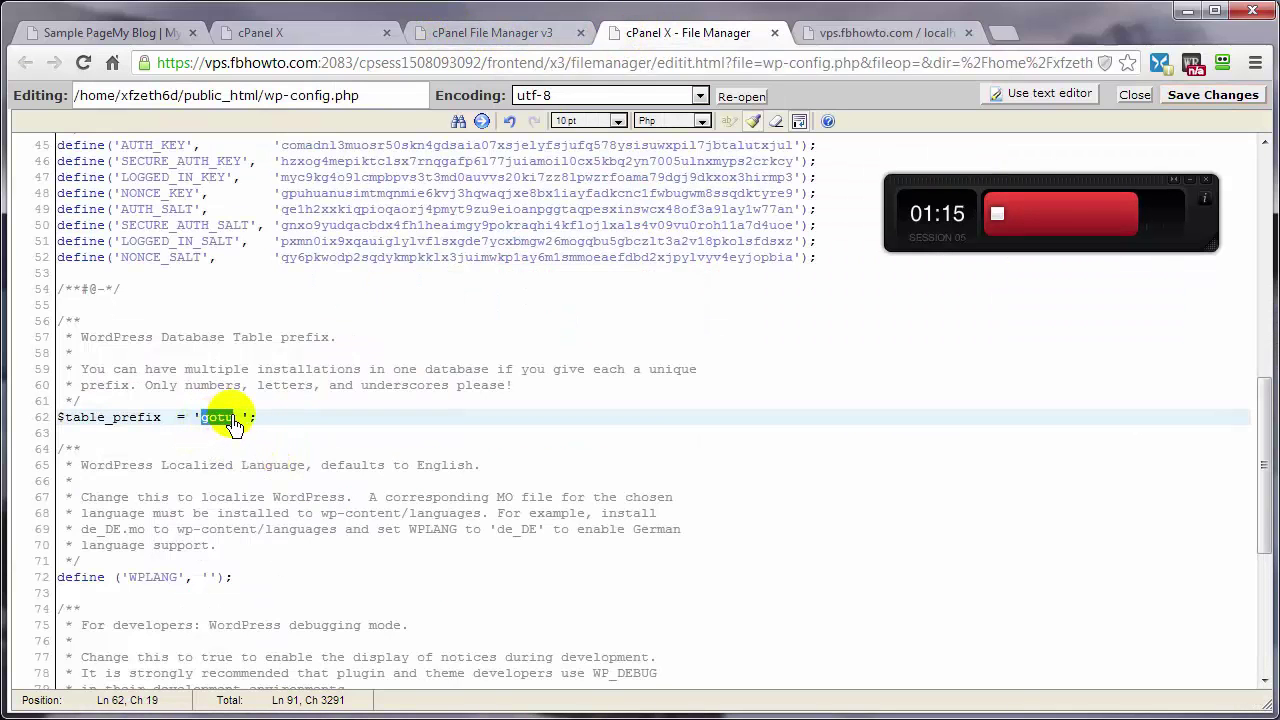
click(1192, 97)
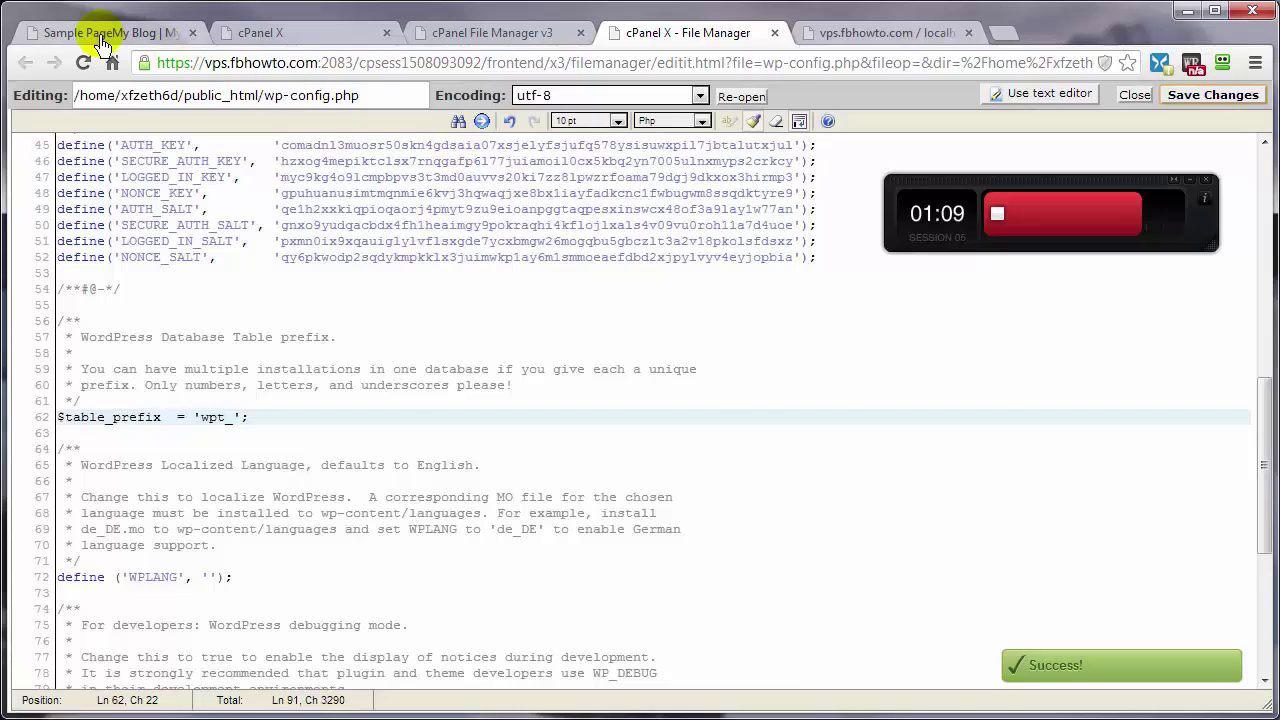
Reload the Sample Page of the My Blog site and open its home page to check that both load
click(94, 33)
click(84, 63)
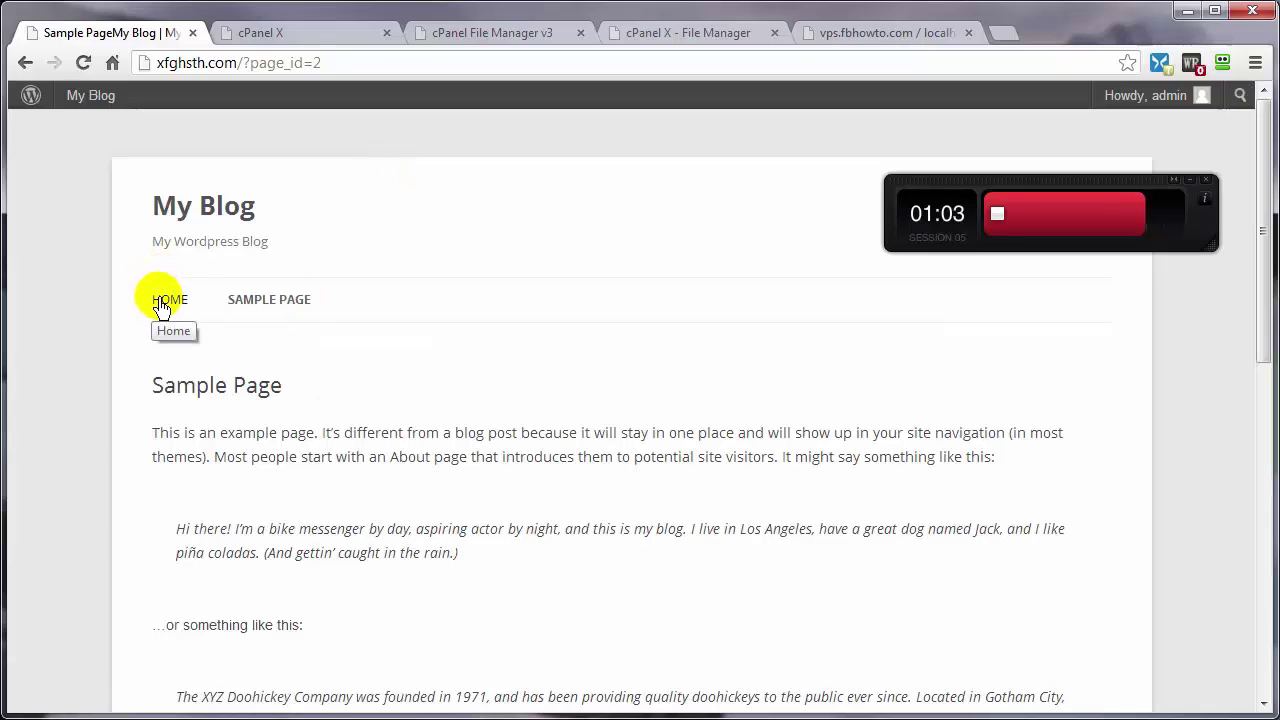
click(162, 304)
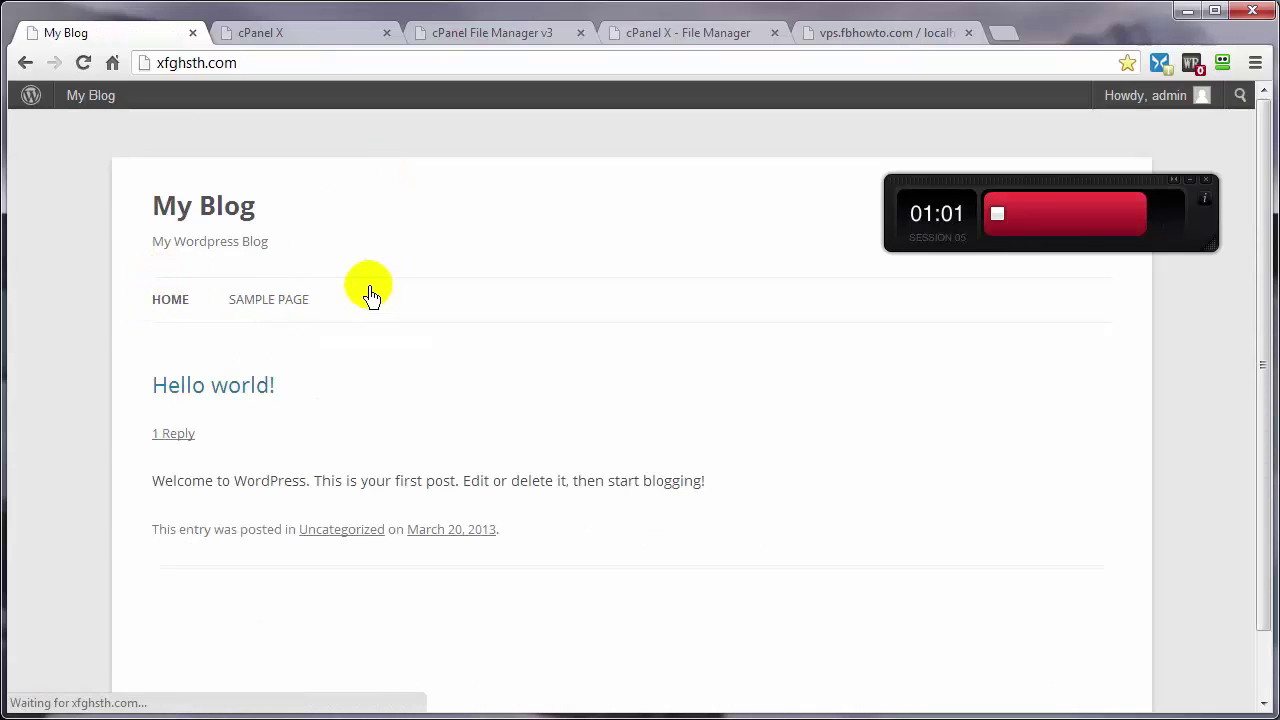